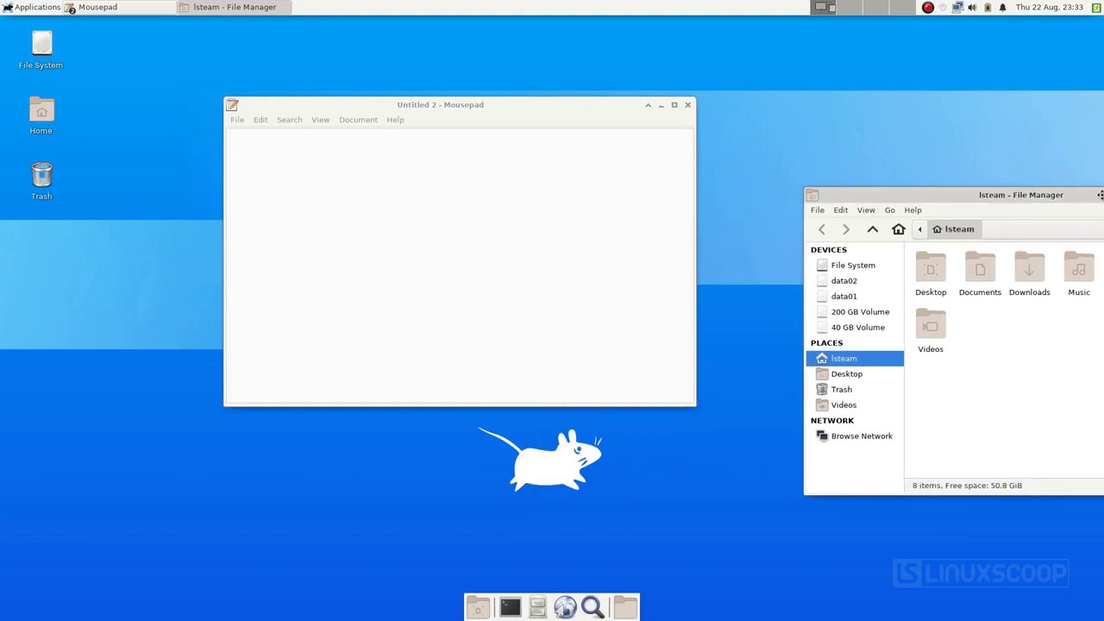
Step: Tile the Mousepad window to the left half of the desktop, and release it and the File Manager window from tiling
left_click_drag(520, 118, 2, 199)
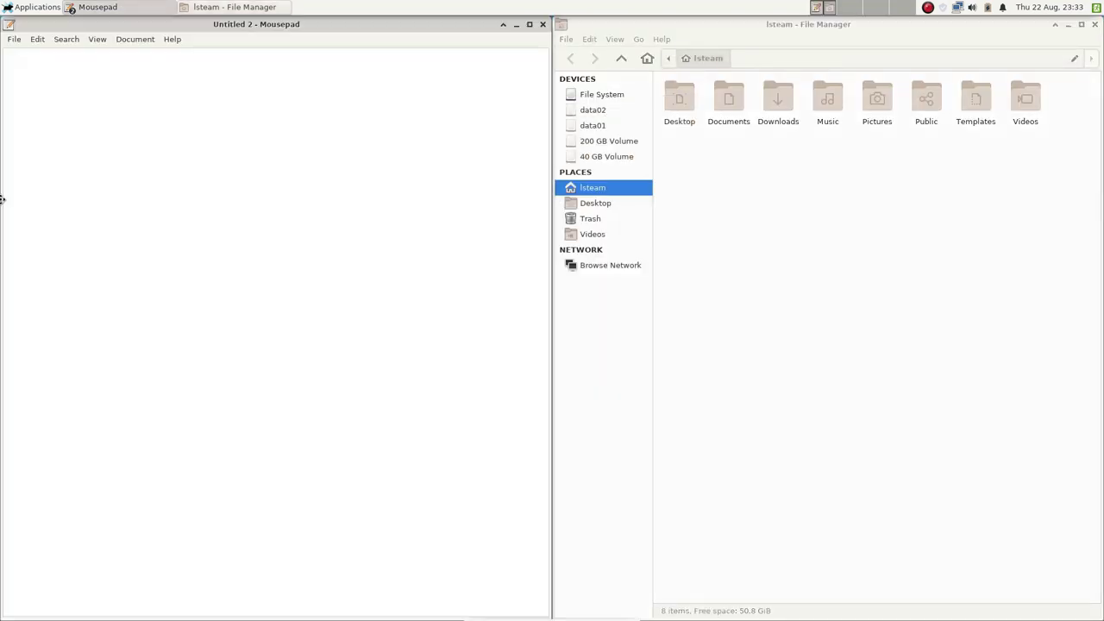
left_click_drag(281, 29, 290, 135)
left_click_drag(776, 26, 802, 139)
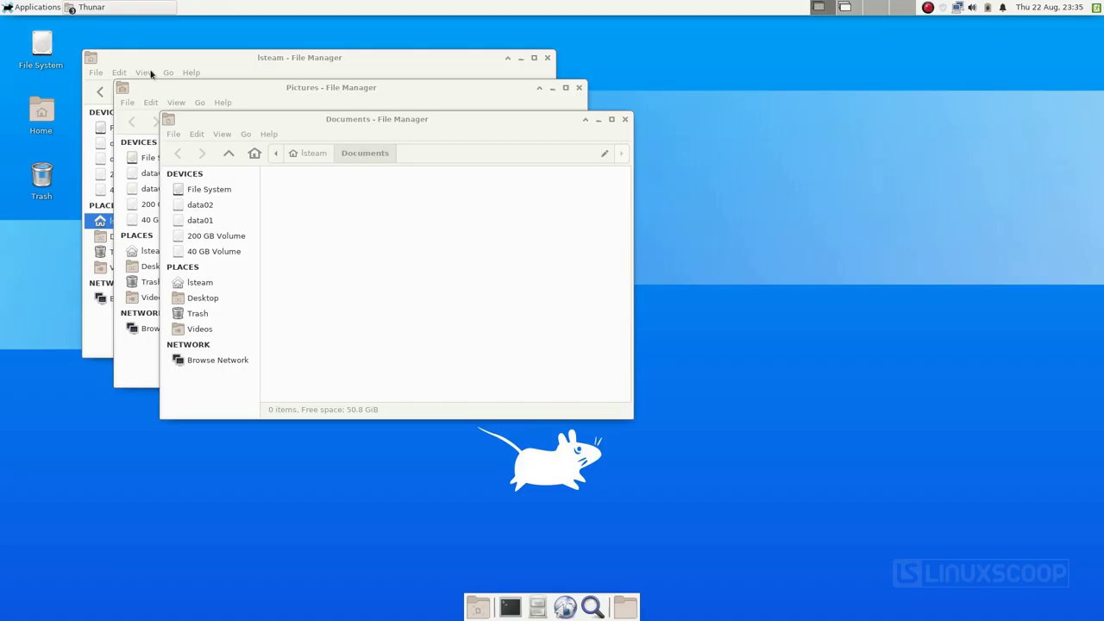
Step: Bring individual File Manager and Terminal windows to the front by picking them from their grouped window lists
left_click(93, 9)
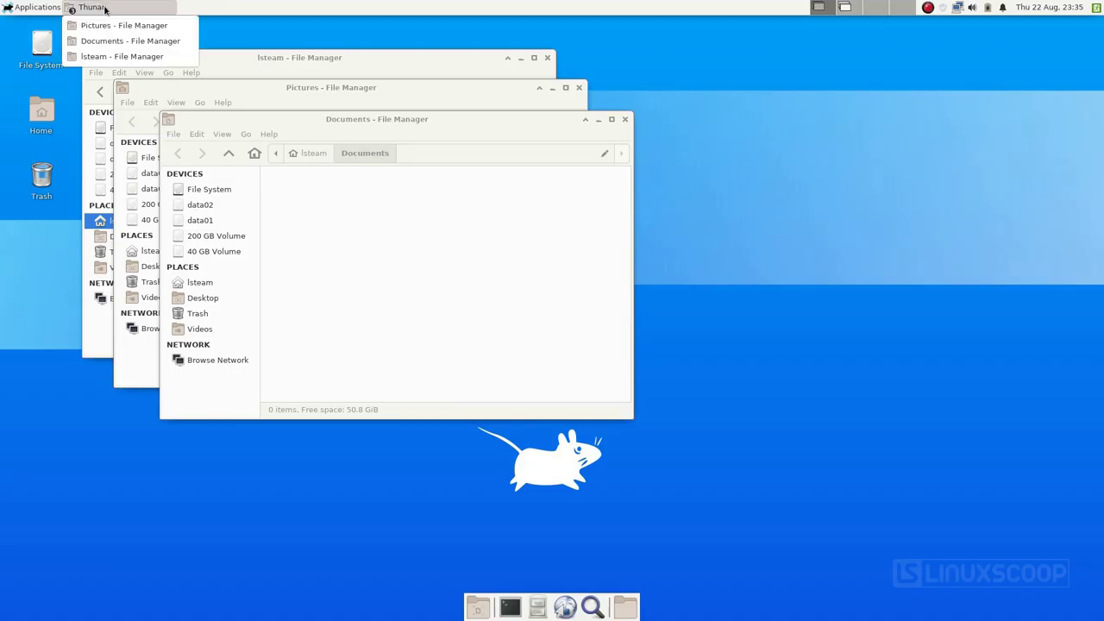
left_click(149, 84)
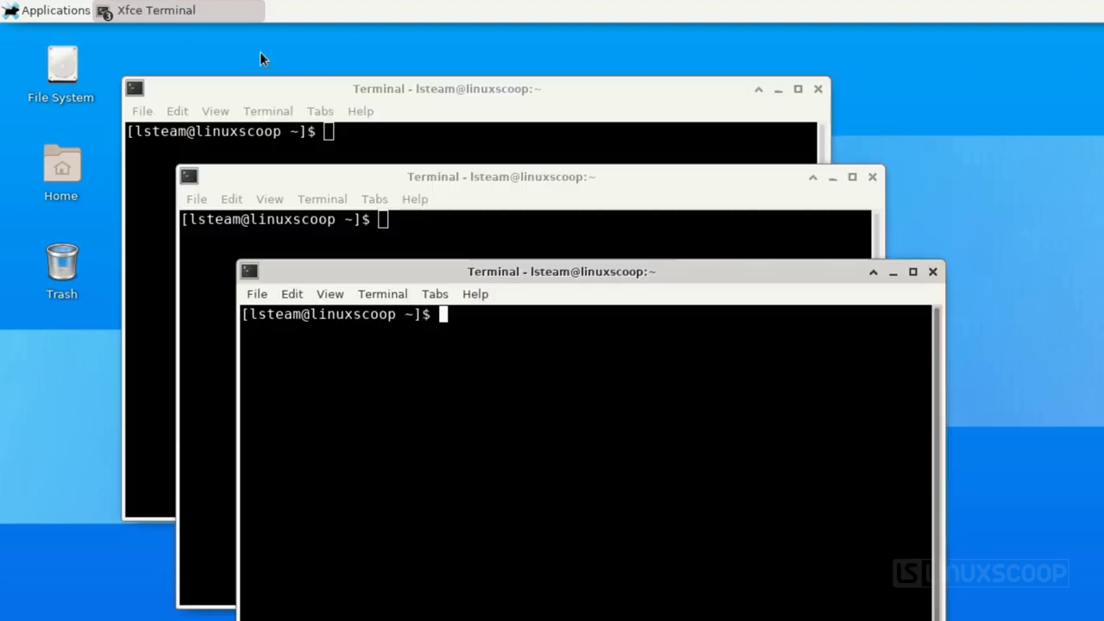
left_click(172, 13)
left_click(161, 83)
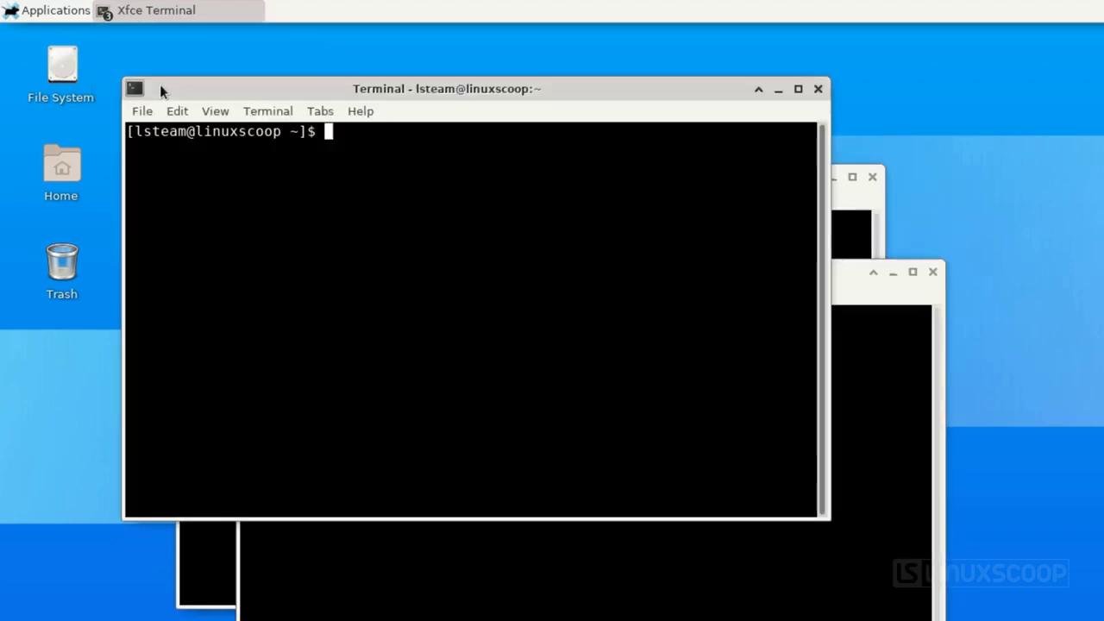
left_click(153, 12)
left_click(149, 84)
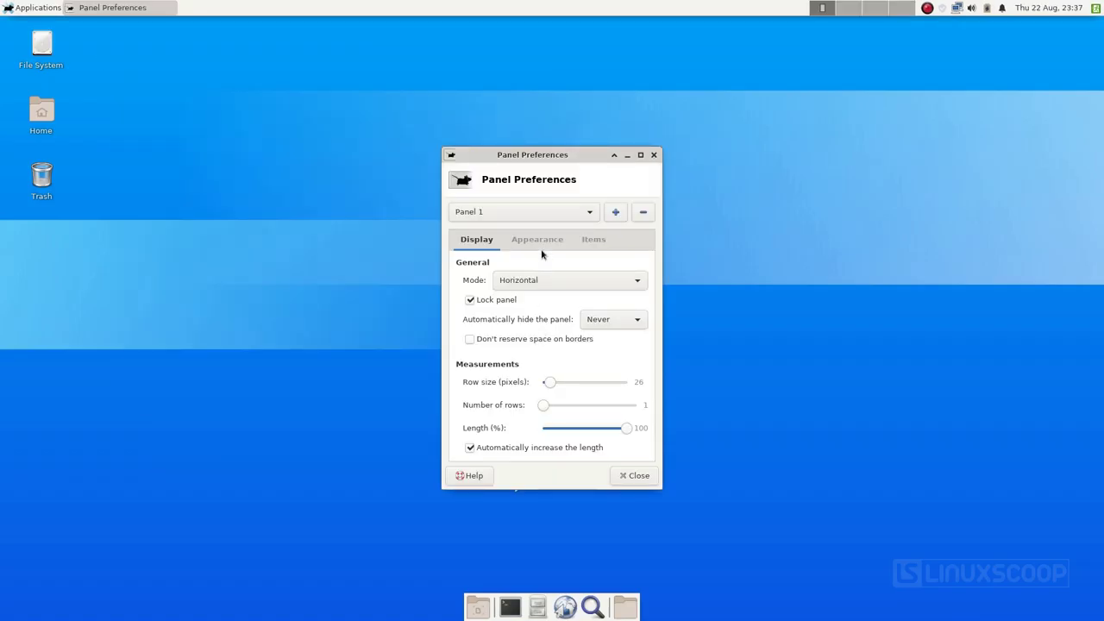
Step: Review Panel 1's appearance and items, and set its fixed icon size to 32 and then 64 pixels
left_click(538, 242)
left_click(595, 243)
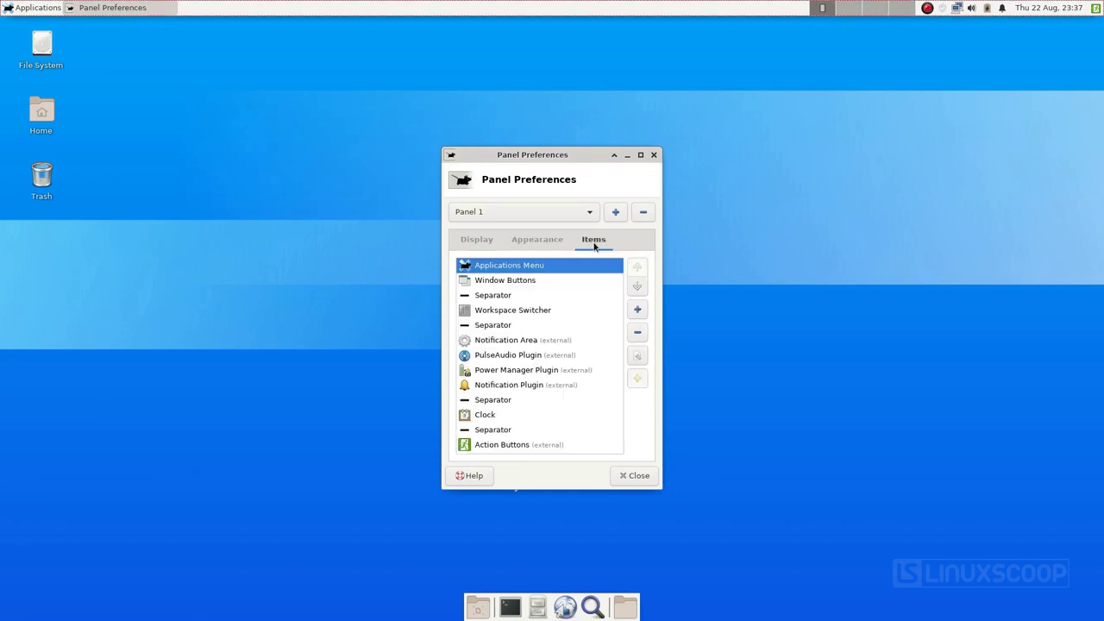
left_click(530, 246)
left_click(595, 344)
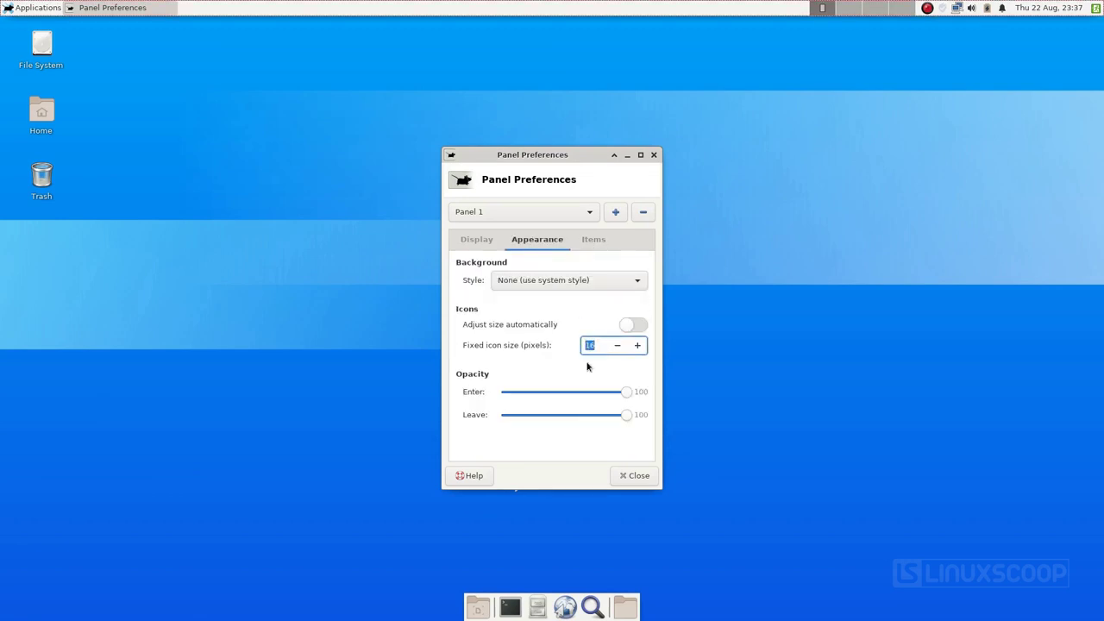
type("32")
key("Return")
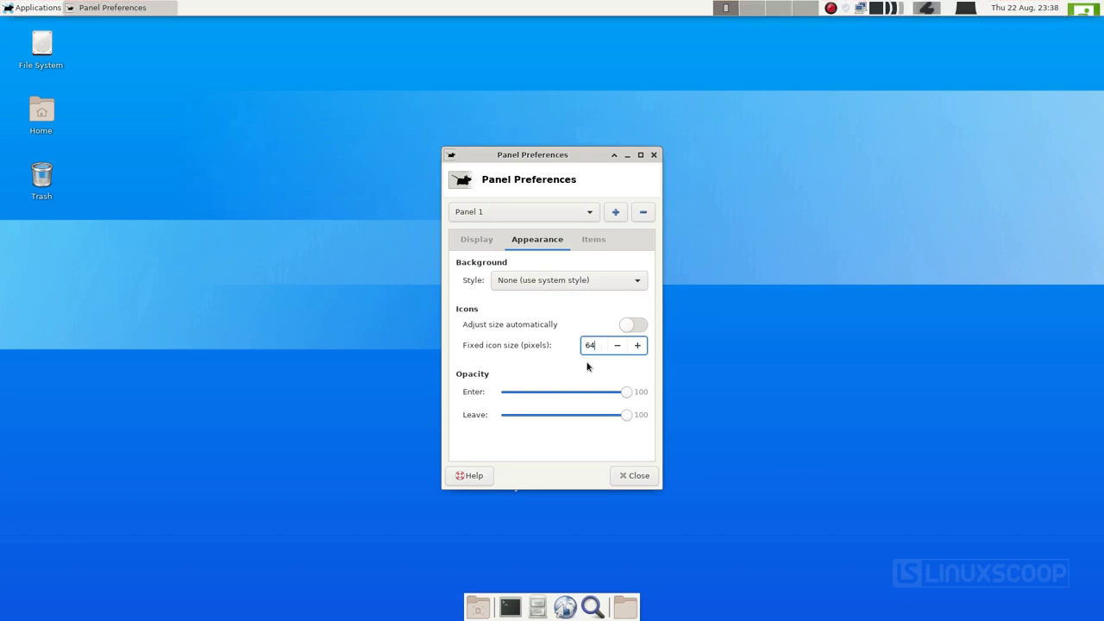
Step: Open the background style choices for Panel 1
left_click(574, 283)
left_click(566, 346)
scroll(558, 395, "down", 6)
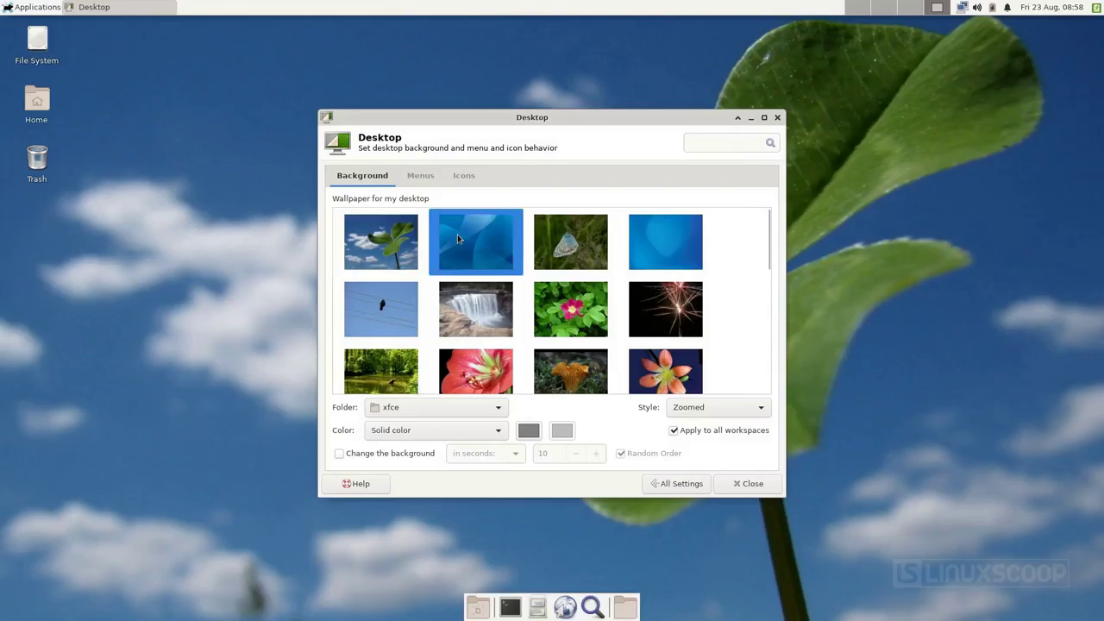
Step: Apply the plain blue wallpaper from the xfce folder and make the desktop background change chronologically
left_click(534, 243)
left_click(655, 248)
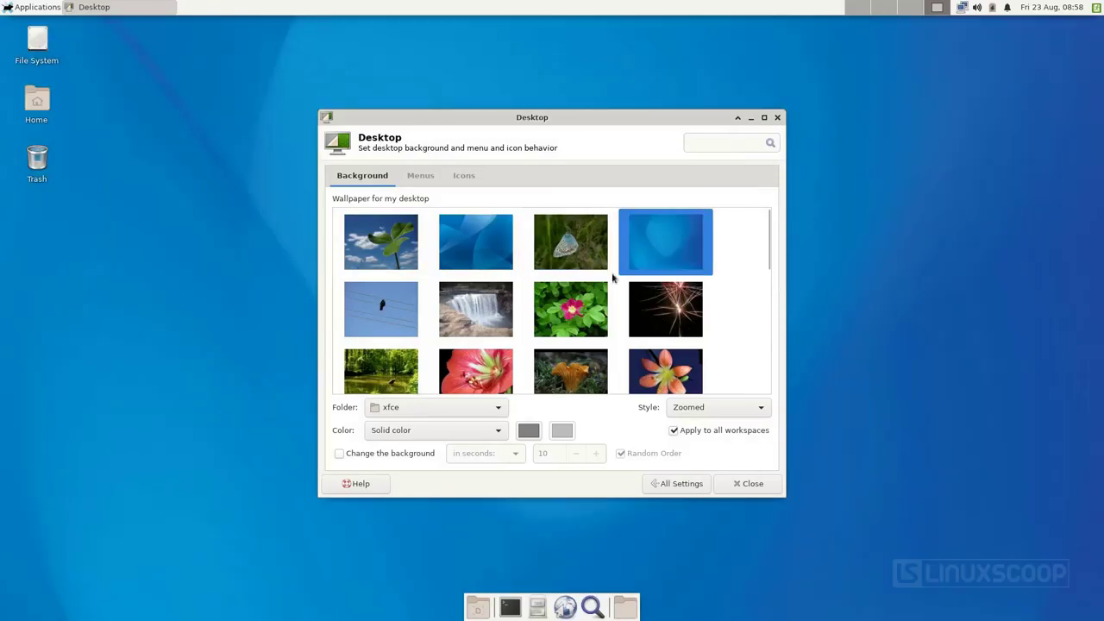
left_click(339, 454)
left_click(461, 452)
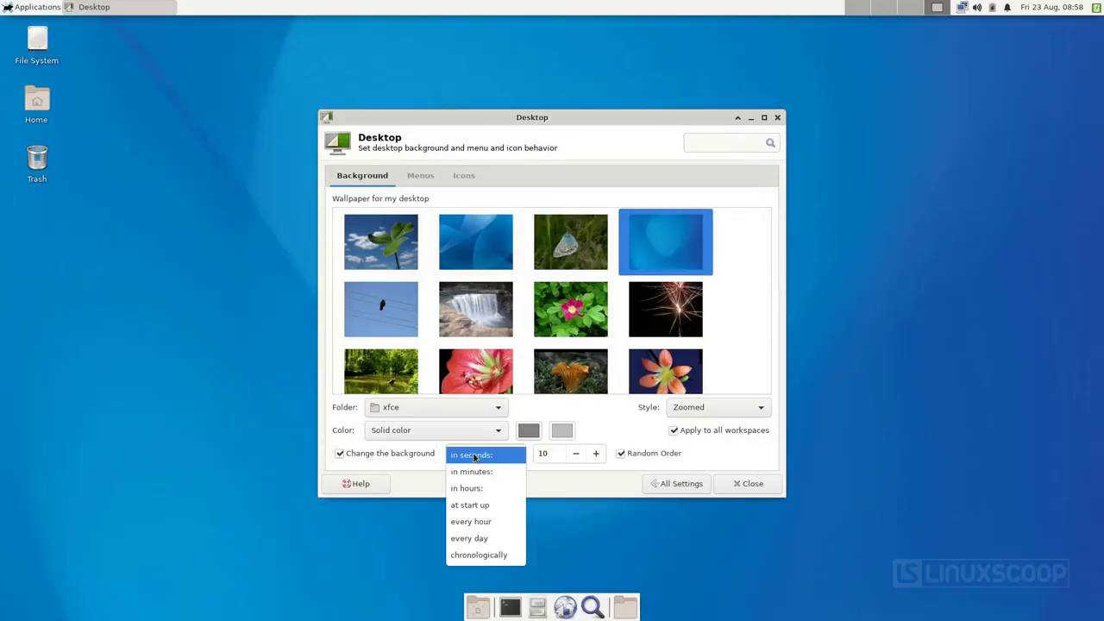
left_click(461, 558)
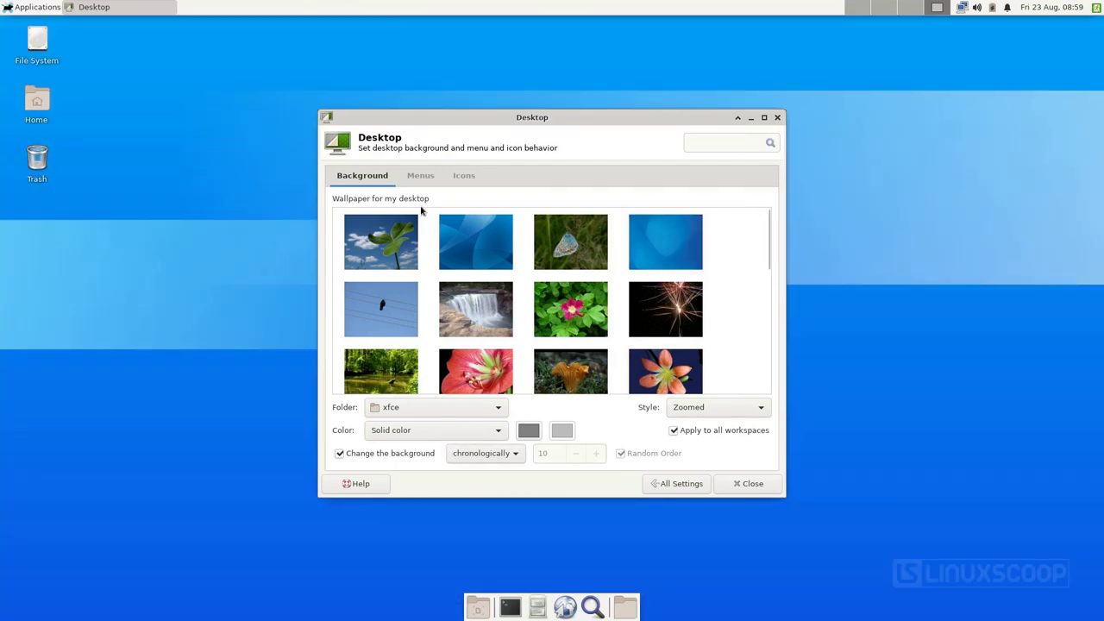
Step: Set the desktop icons orientation to Top Left Horizontal and rearrange the existing icons accordingly
left_click(420, 177)
left_click(464, 178)
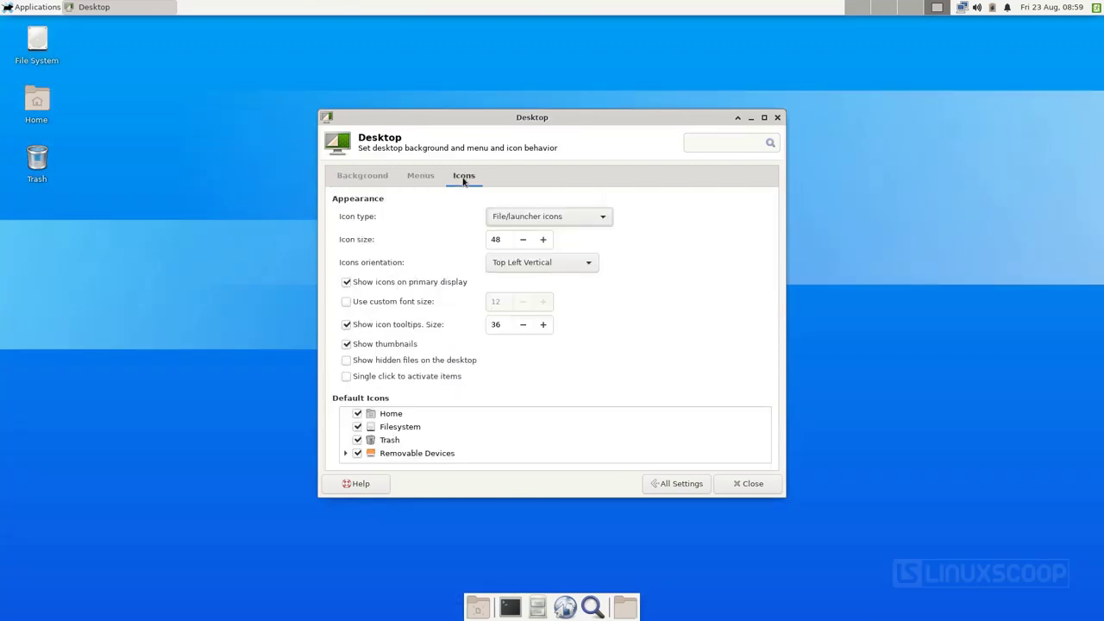
left_click(532, 217)
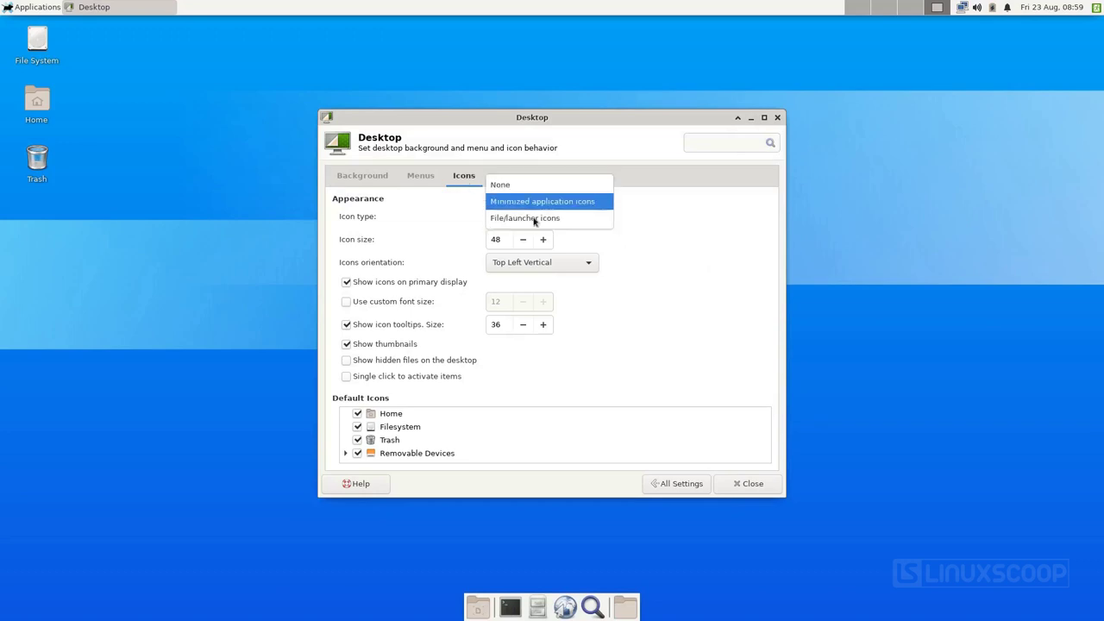
left_click(572, 241)
left_click(570, 271)
left_click(571, 282)
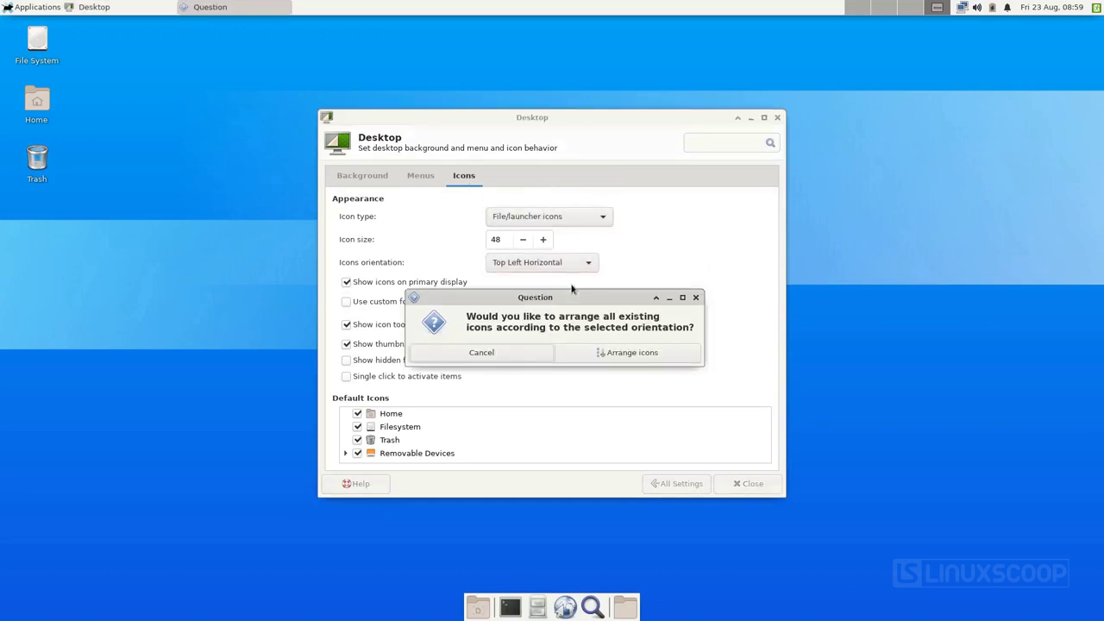
left_click(596, 352)
Step: Try the Top Right Horizontal and Top Right Vertical icon orientations, rearranging the existing desktop icons each time
left_click(564, 262)
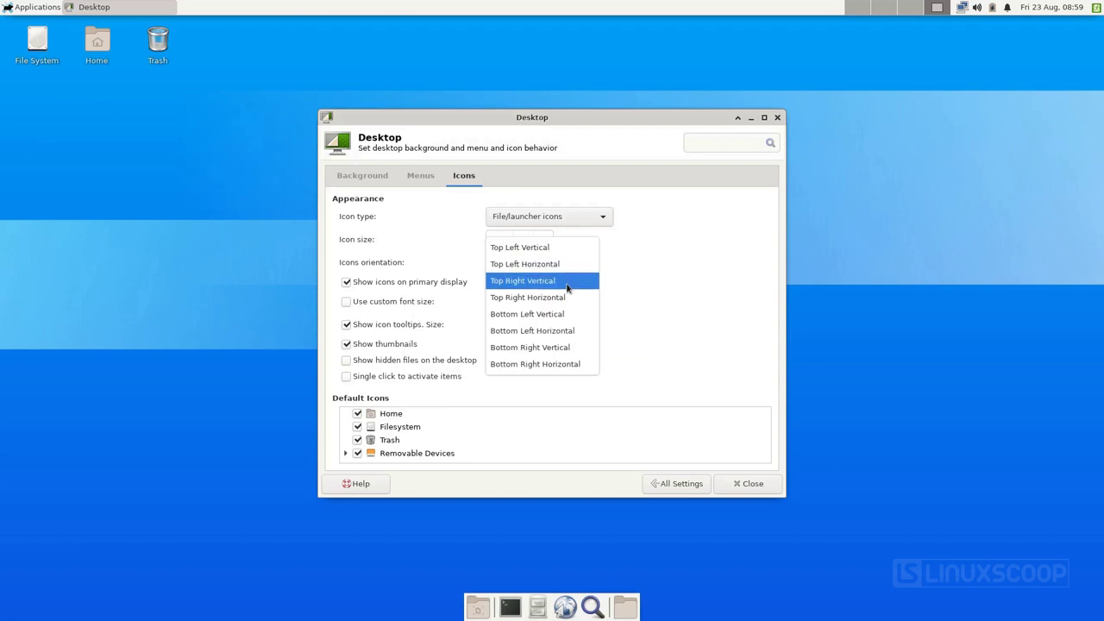
left_click(569, 298)
left_click(618, 353)
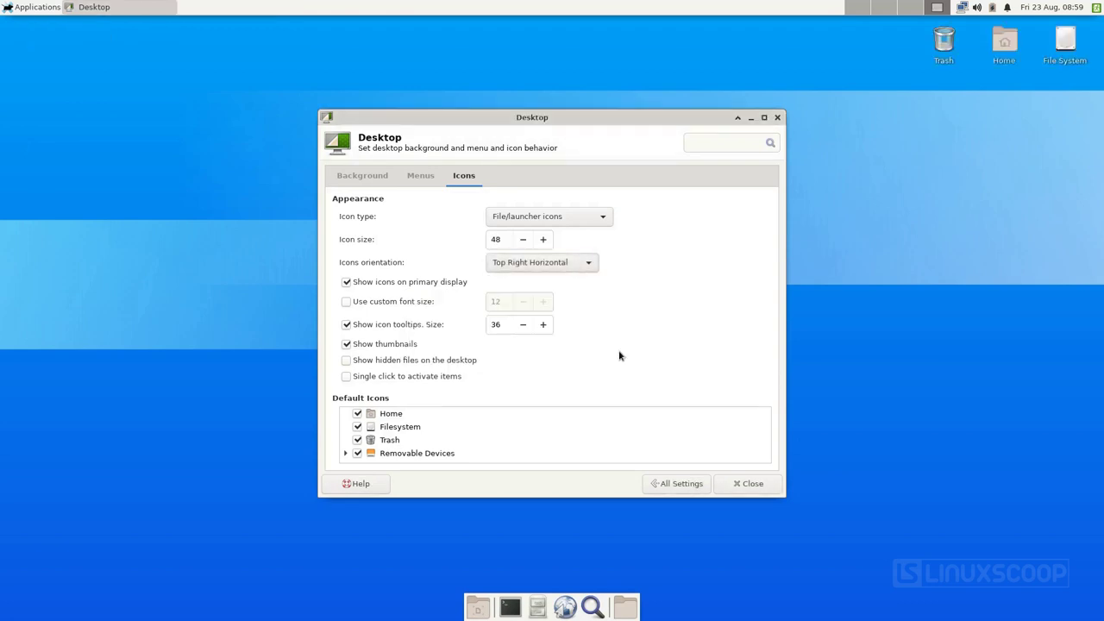
left_click(572, 268)
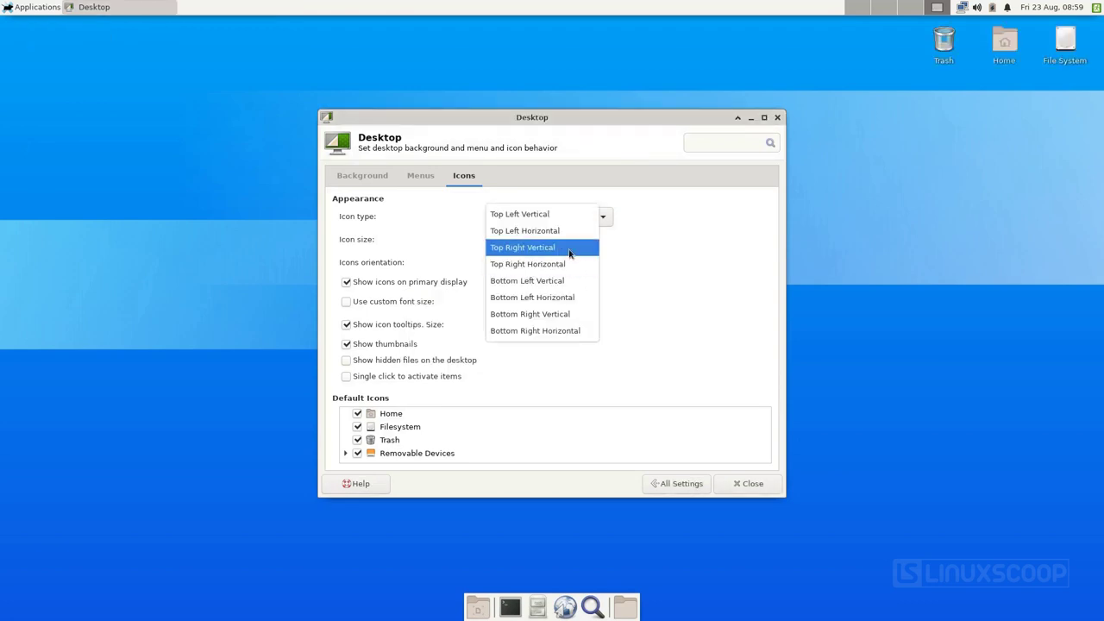
left_click(569, 251)
left_click(628, 355)
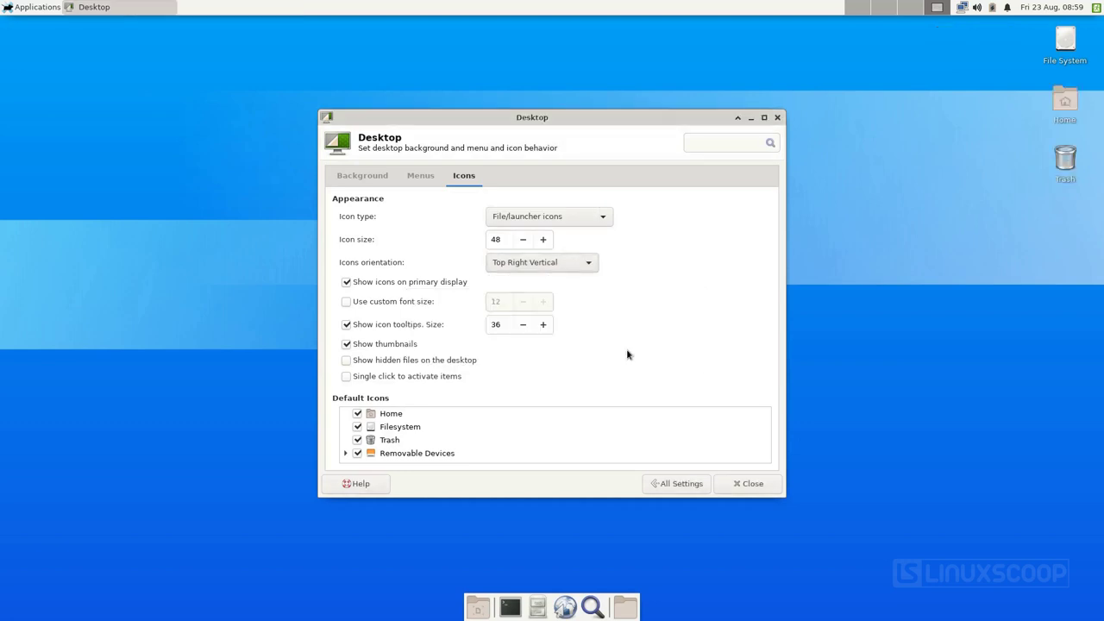
Step: Set the desktop icons orientation to Bottom Right Horizontal and rearrange the existing icons to match
left_click(569, 262)
left_click(571, 342)
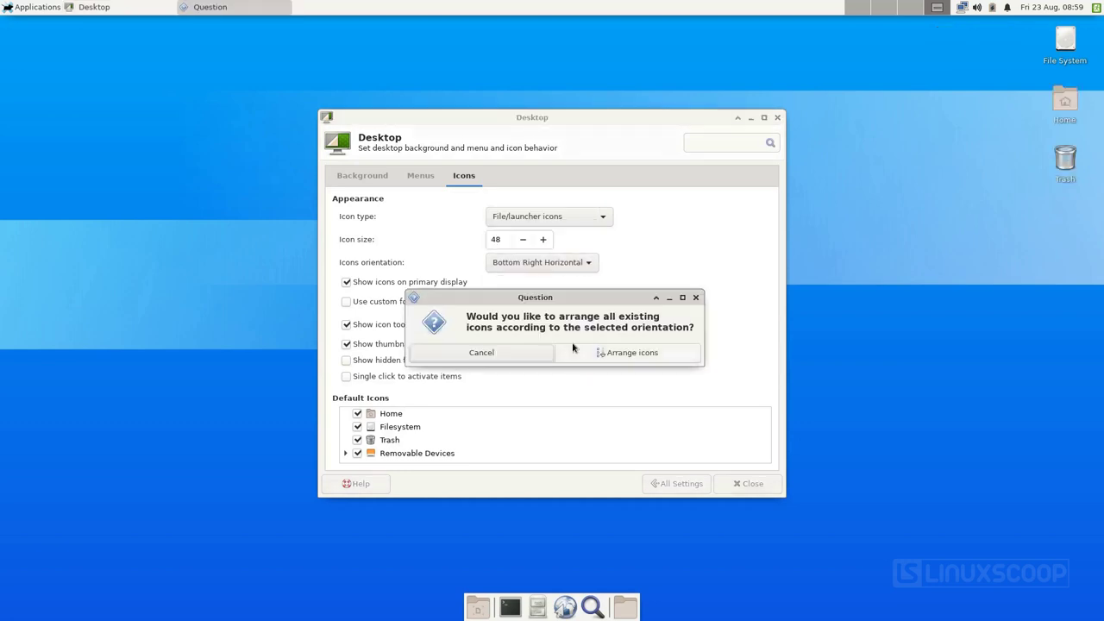
left_click(619, 353)
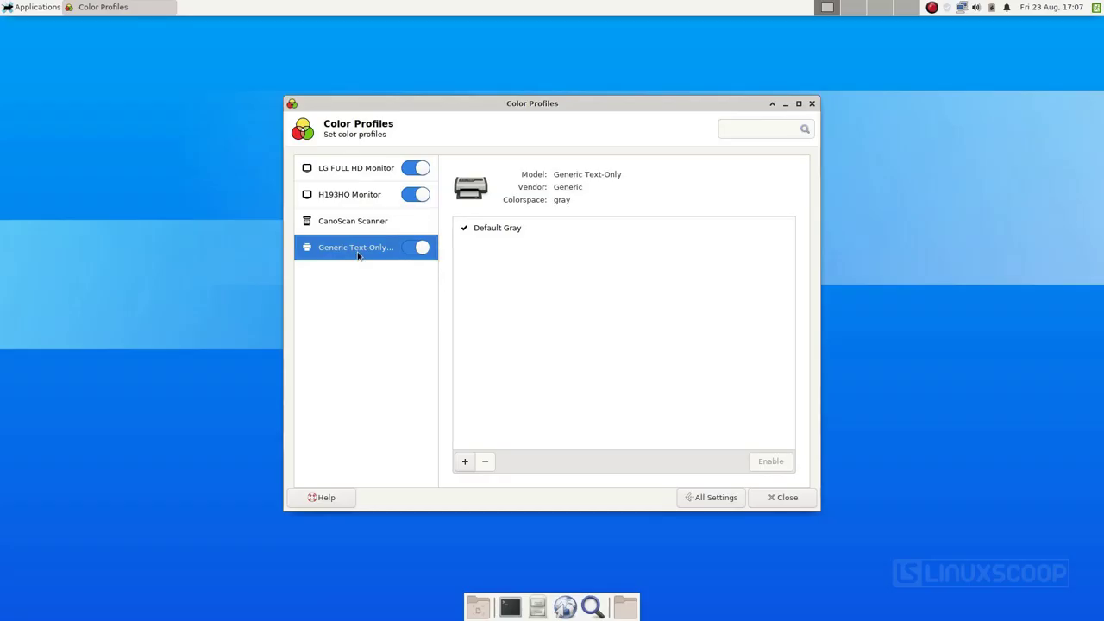
Step: Examine the color profiles of the CanoScan Scanner, the H193HQ Monitor and the LG FULL HD Monitor
left_click(360, 224)
left_click(351, 195)
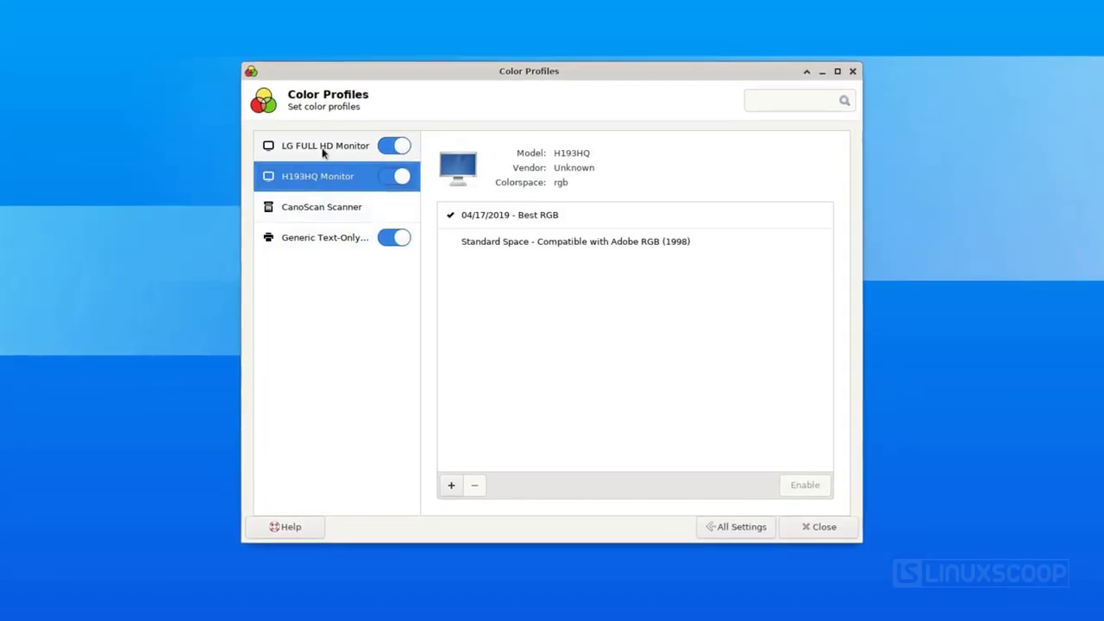
left_click(323, 151)
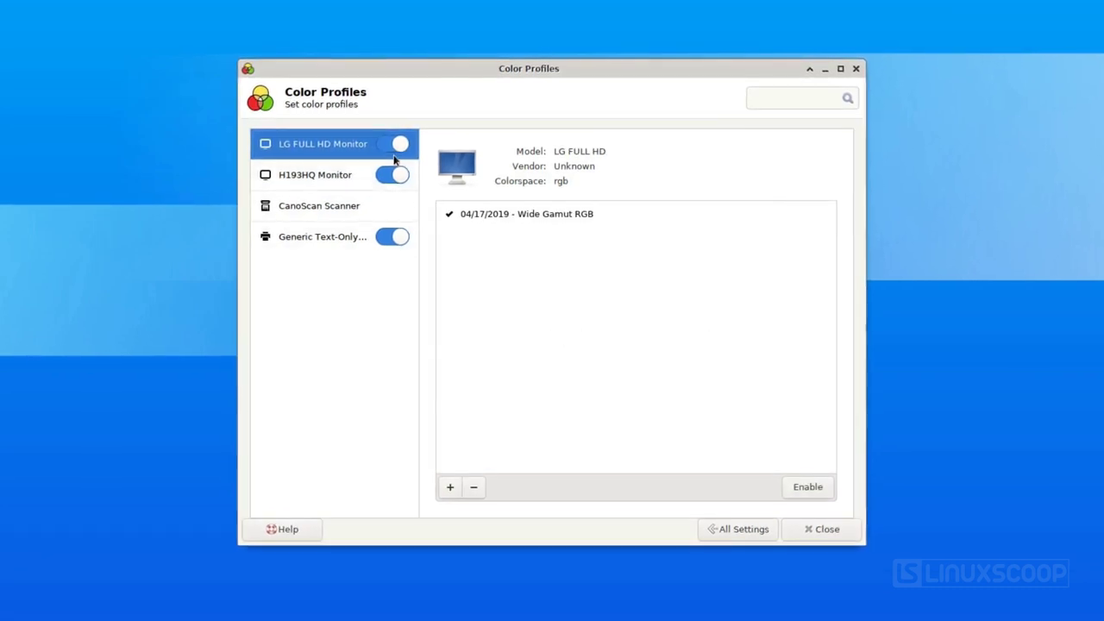
Step: Add the D50 color profile to the LG FULL HD Monitor and enable its Wide Gamut RGB profile
left_click(449, 487)
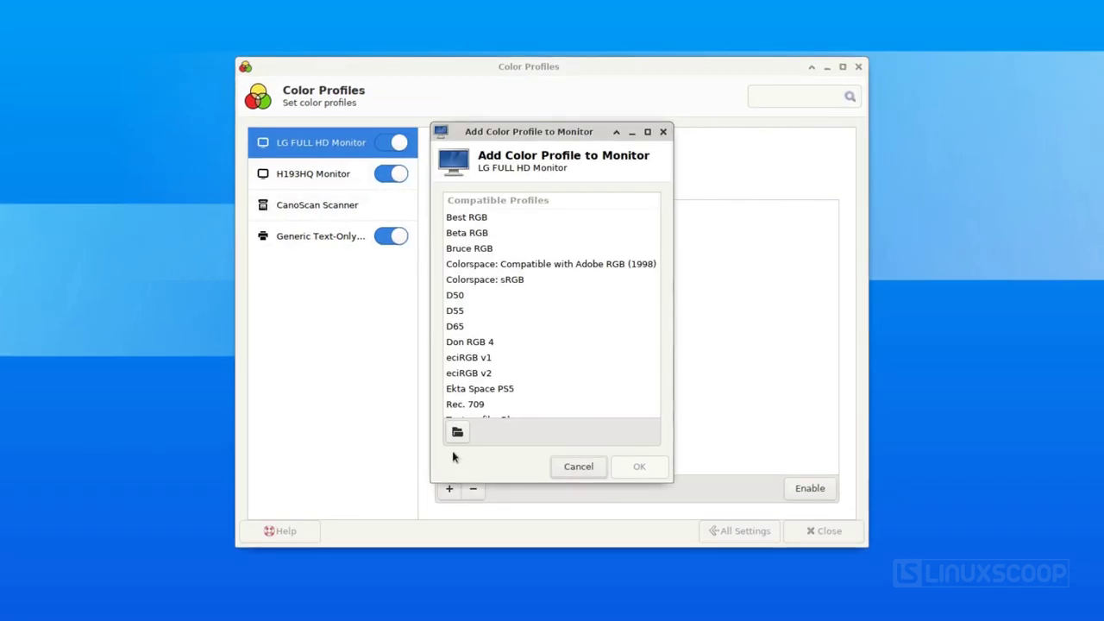
left_click(454, 296)
left_click(638, 466)
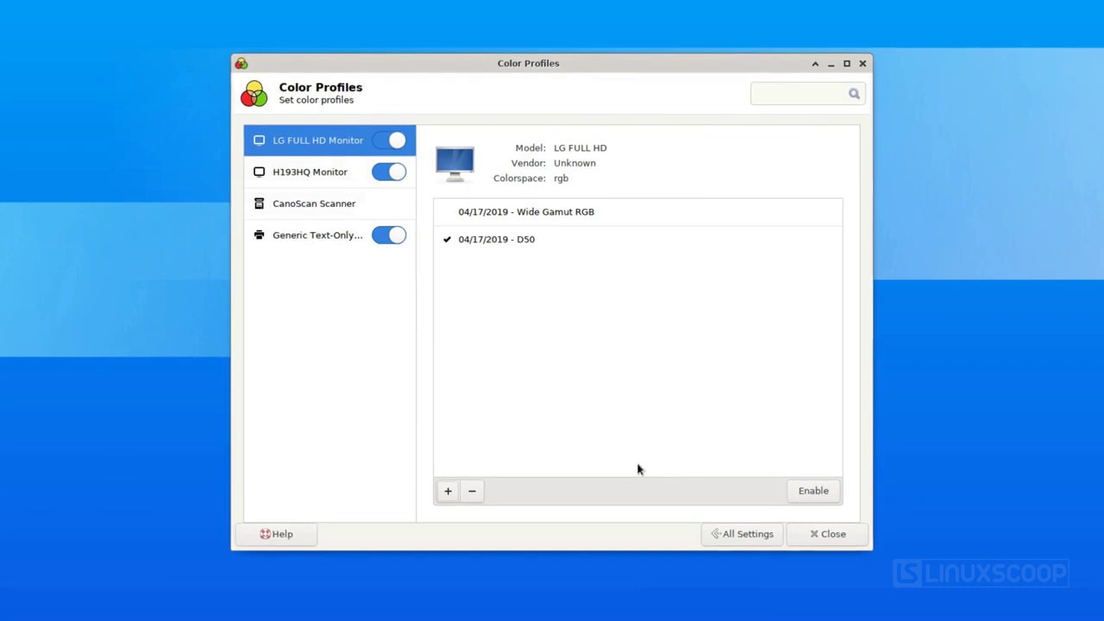
left_click(624, 214)
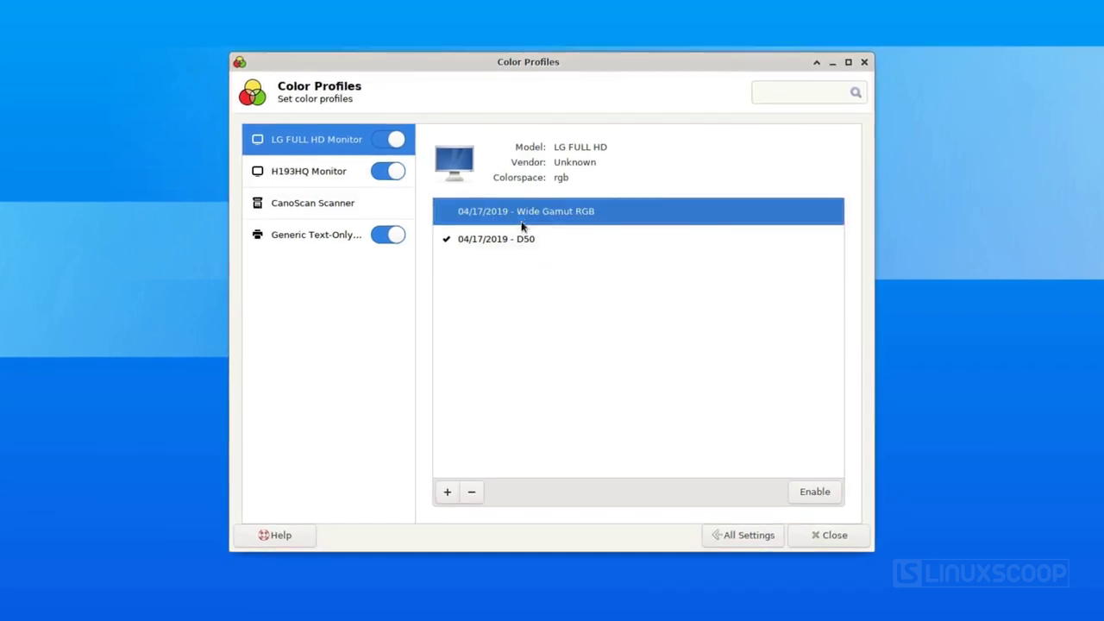
left_click(815, 495)
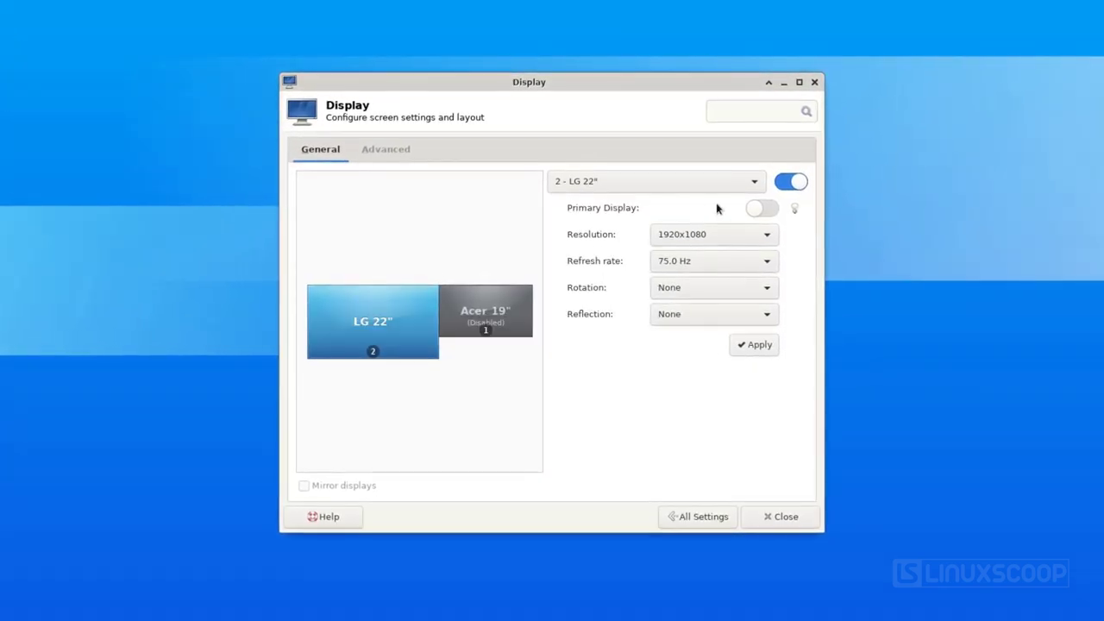
Step: Make the LG 22-inch screen the primary display and review its linked Xfce Panel, Desktop icons and Notifications configuration
left_click(761, 207)
left_click(793, 208)
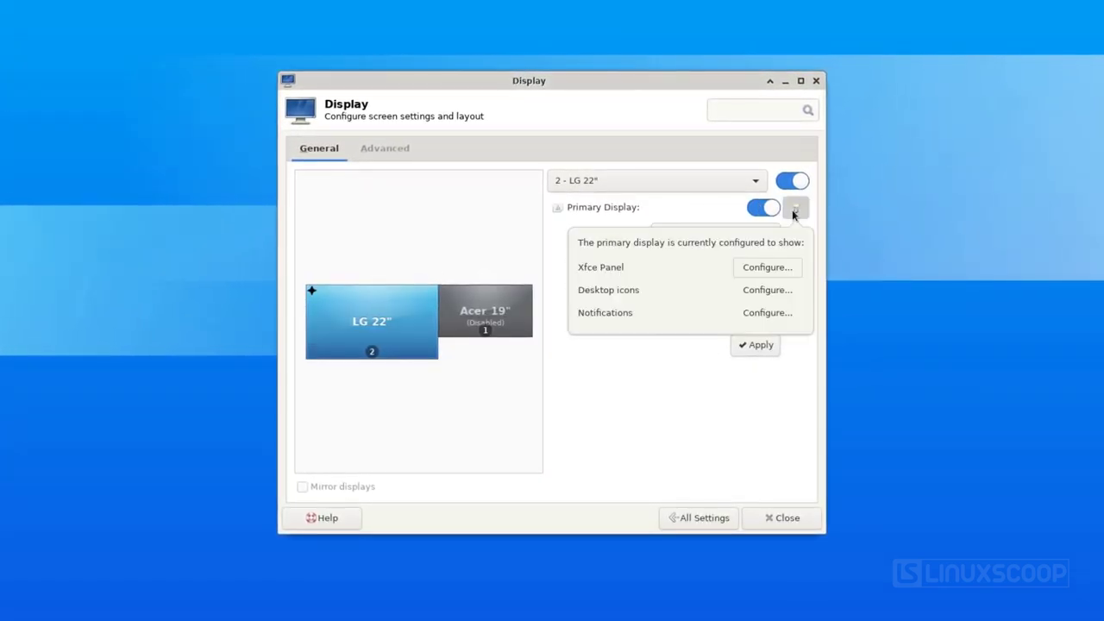
left_click(767, 267)
left_click(662, 124)
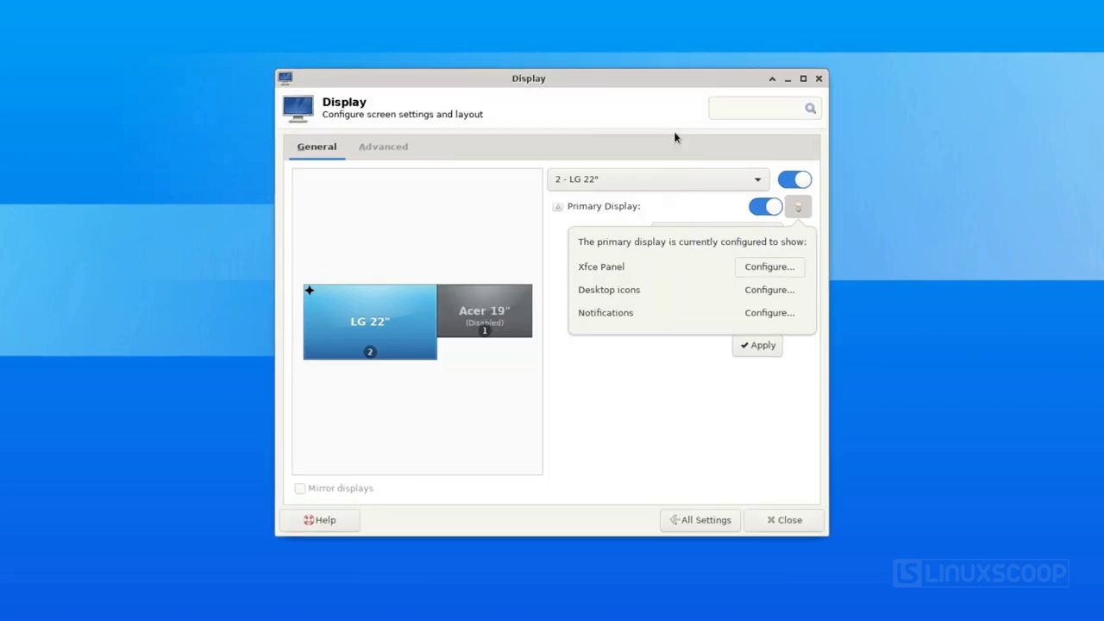
left_click(766, 289)
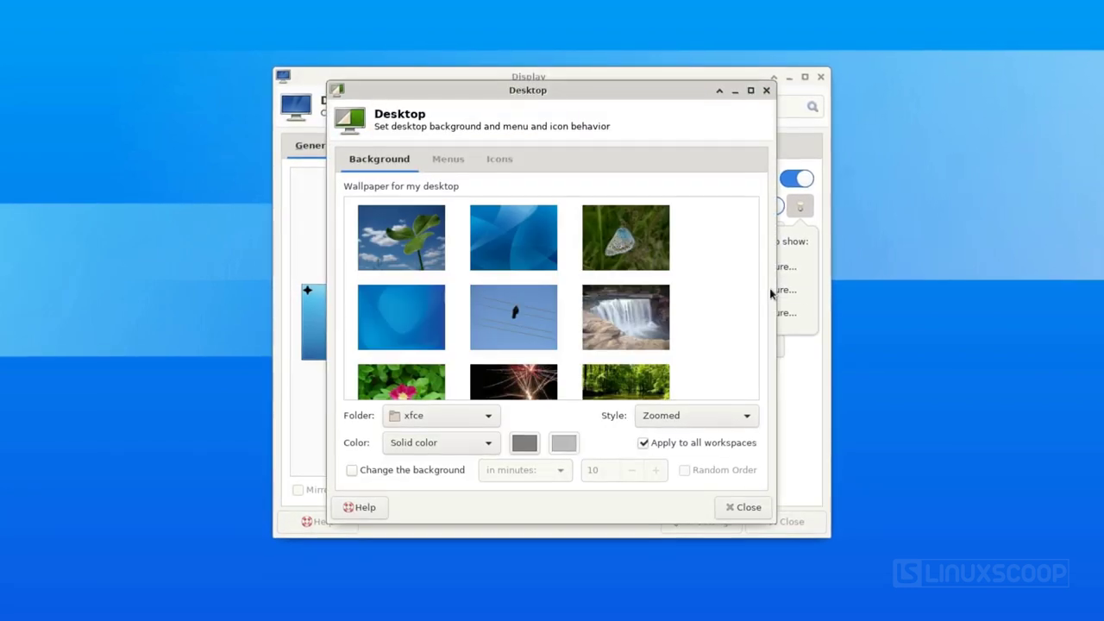
left_click(765, 90)
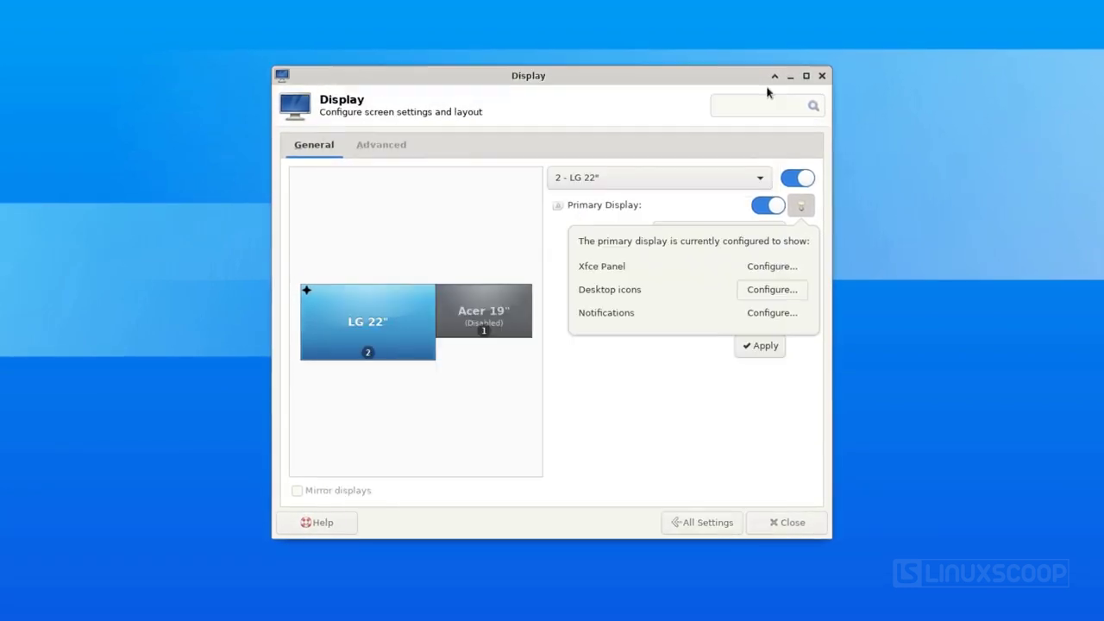
left_click(765, 315)
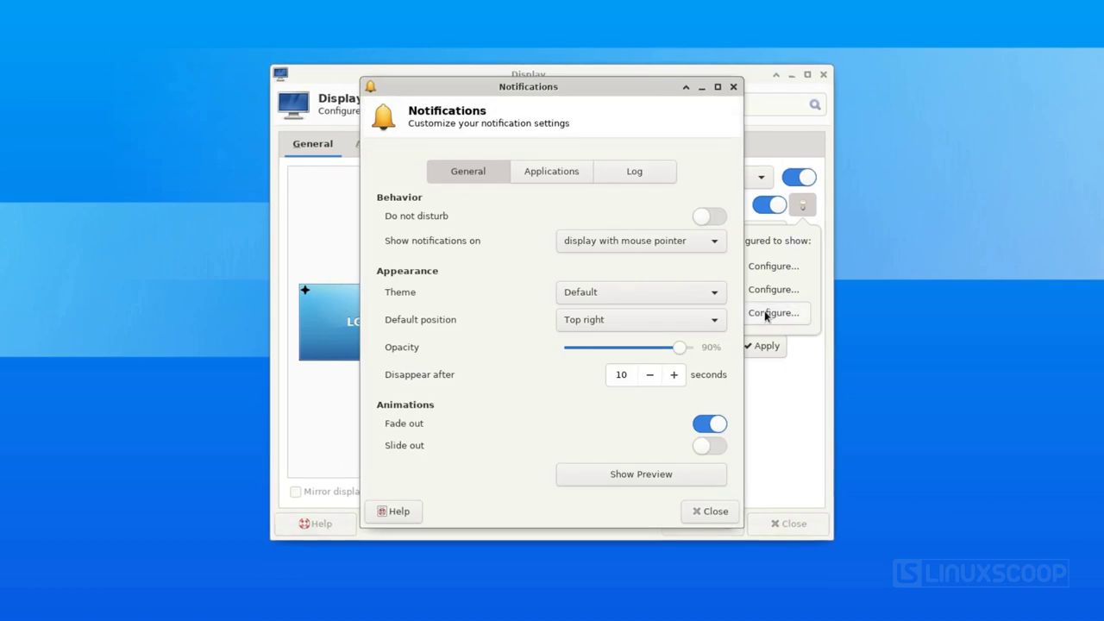
left_click(733, 86)
left_click(804, 204)
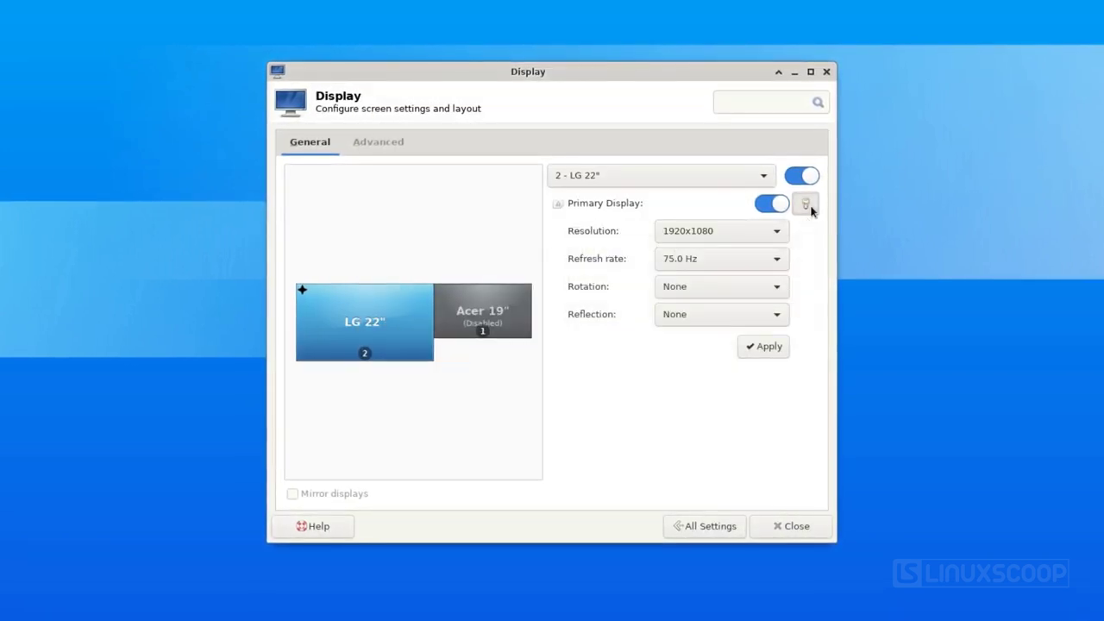
Step: Select the Single Monitor LG 24 profile in the advanced display settings
left_click(382, 143)
left_click(379, 221)
left_click(376, 238)
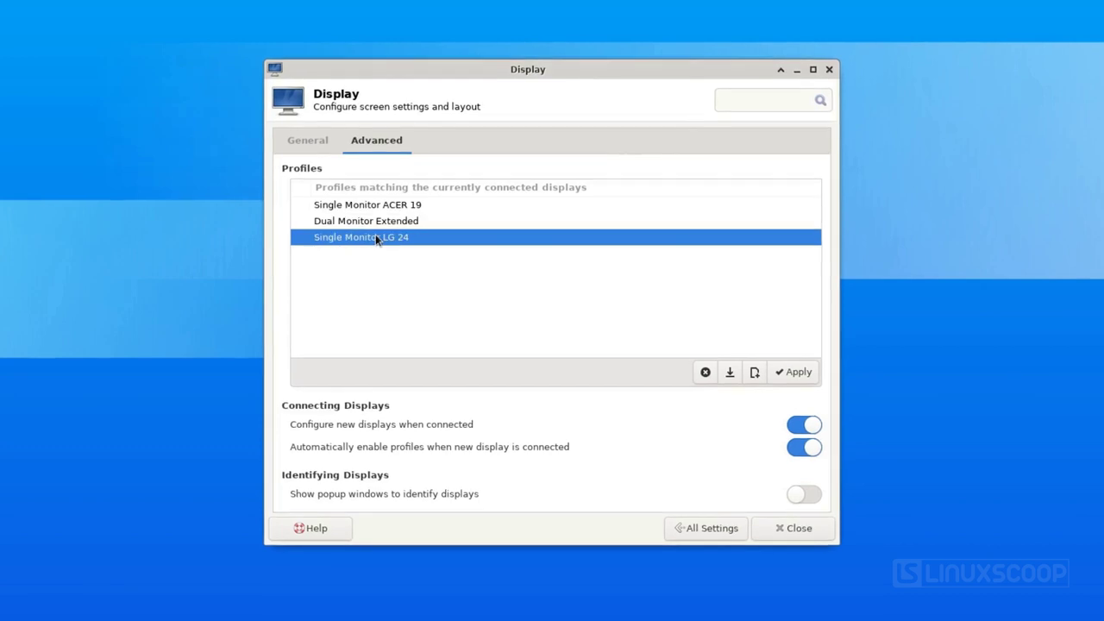
Step: Apply the Single Monitor LG 24 display profile and start creating a new profile
left_click(804, 373)
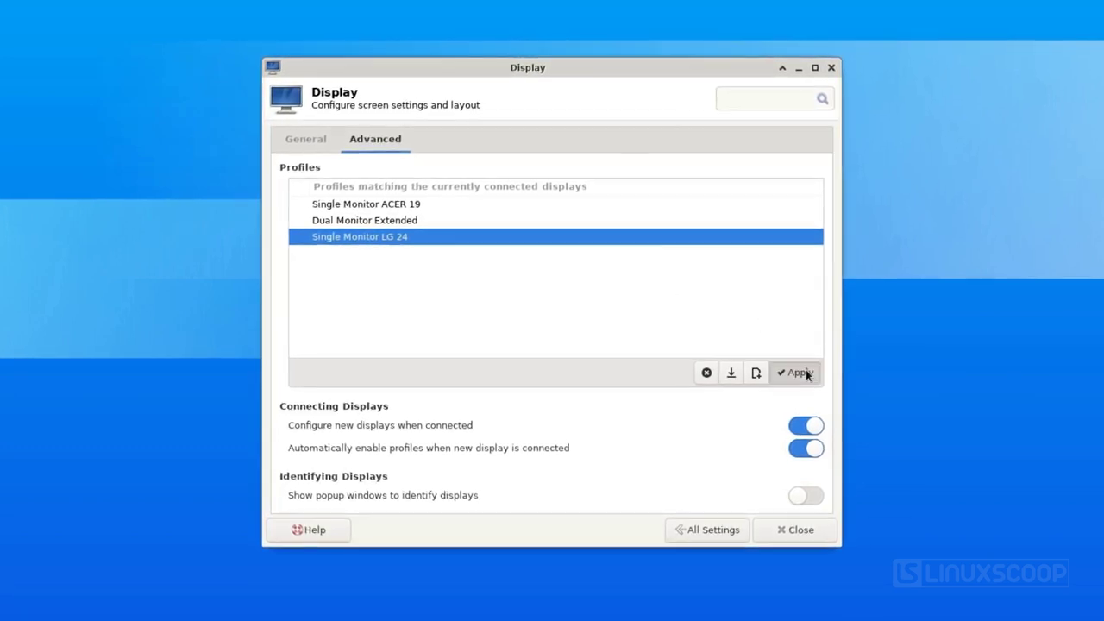
left_click(569, 372)
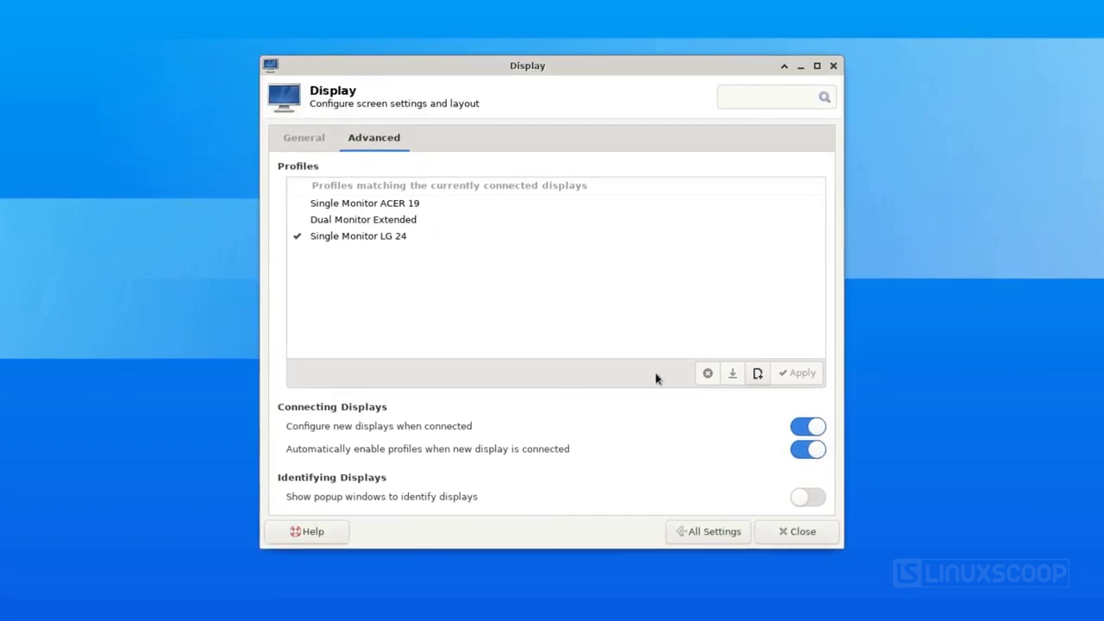
left_click(757, 372)
left_click(758, 374)
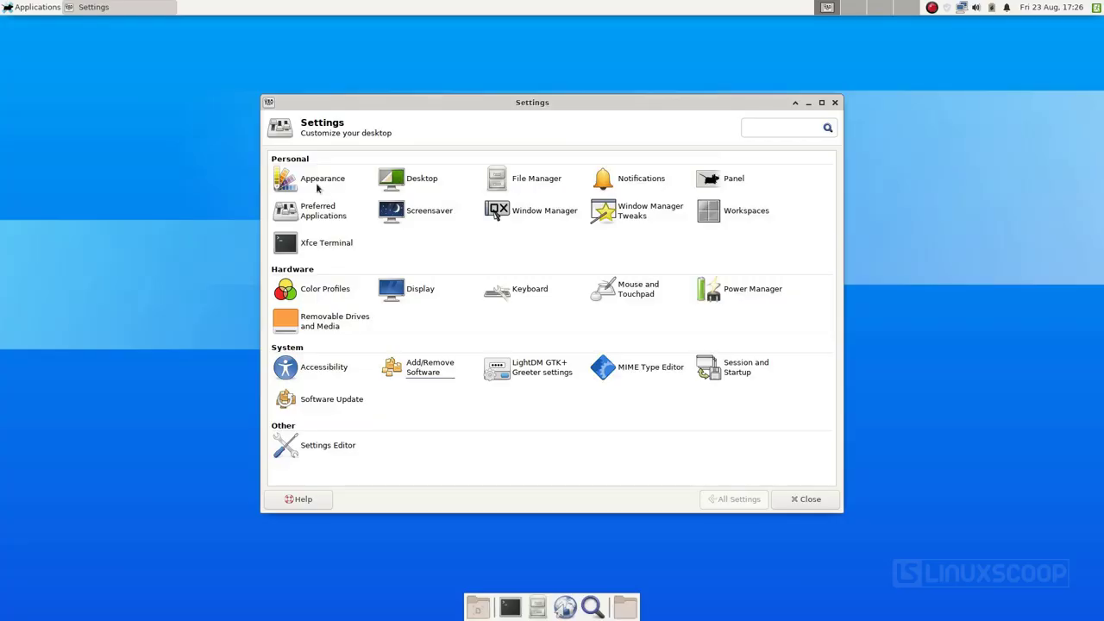
Step: Open the Appearance settings, try the Adwaita-dark and High Contrast styles, and restore the Adwaita style
left_click(320, 255)
left_click(307, 200)
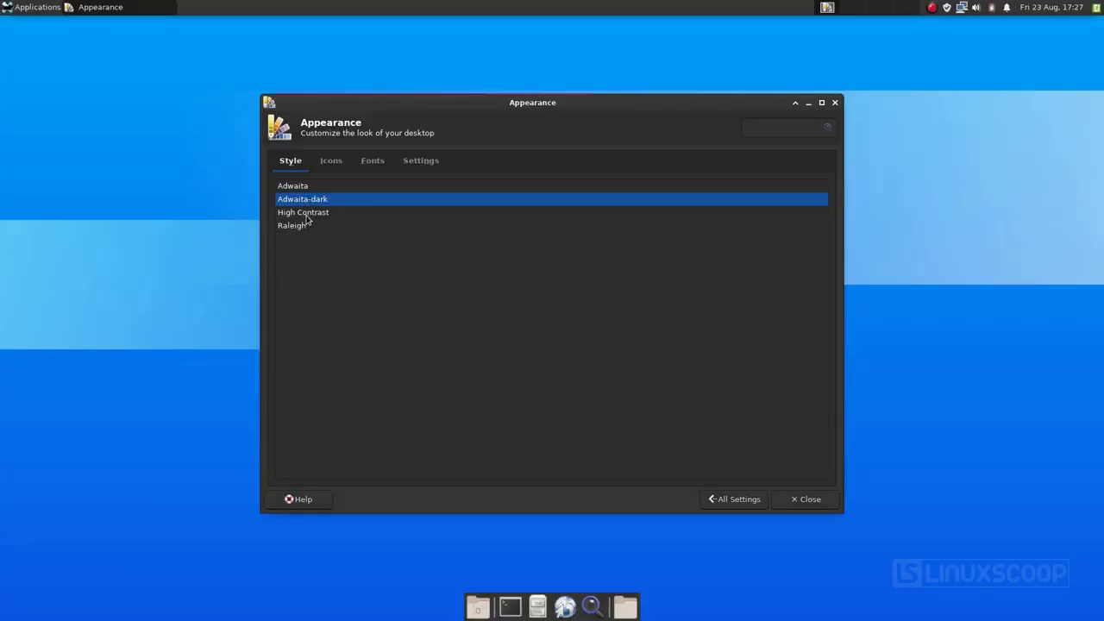
left_click(307, 213)
left_click(304, 187)
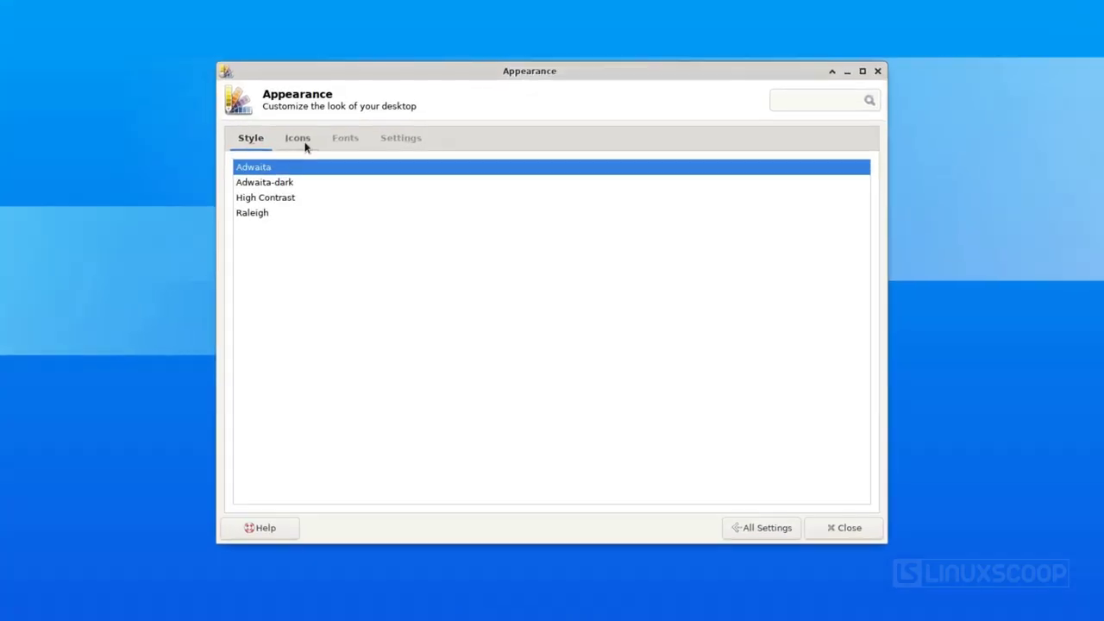
Step: Examine the icon themes and the font settings, including the default monospace font list and the hinting options
left_click(338, 159)
left_click(387, 159)
left_click(512, 233)
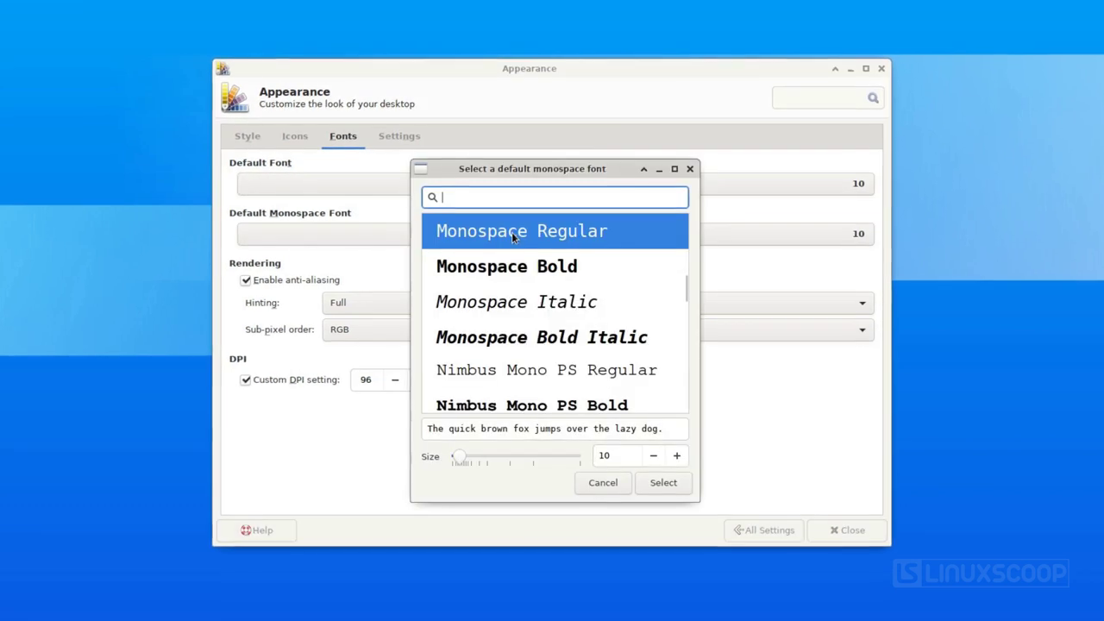
scroll(535, 238, "down", 3)
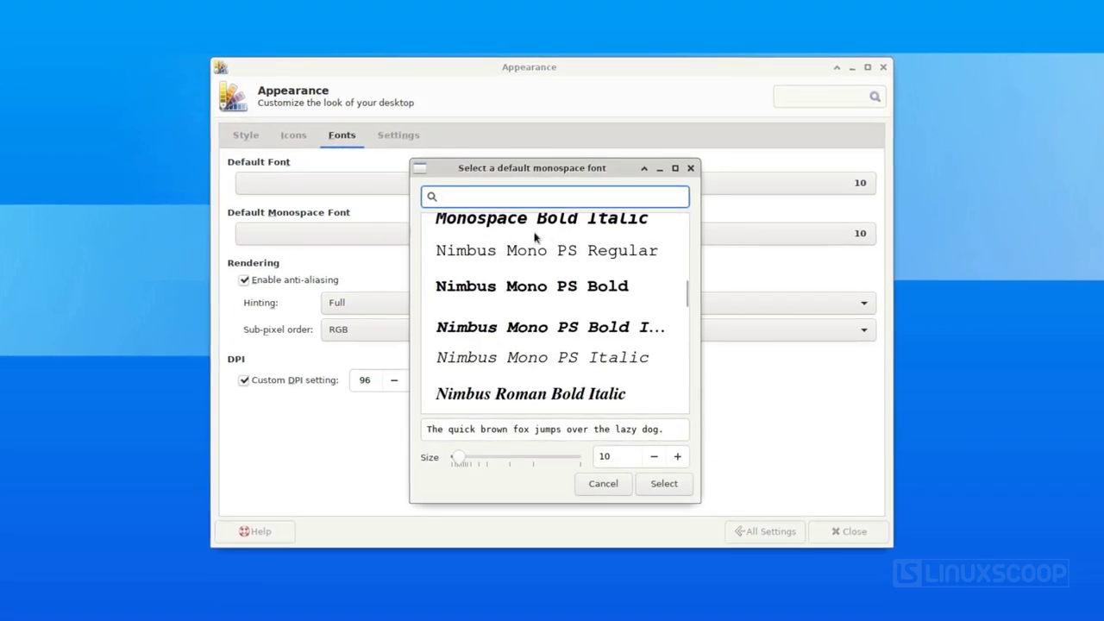
left_click(689, 167)
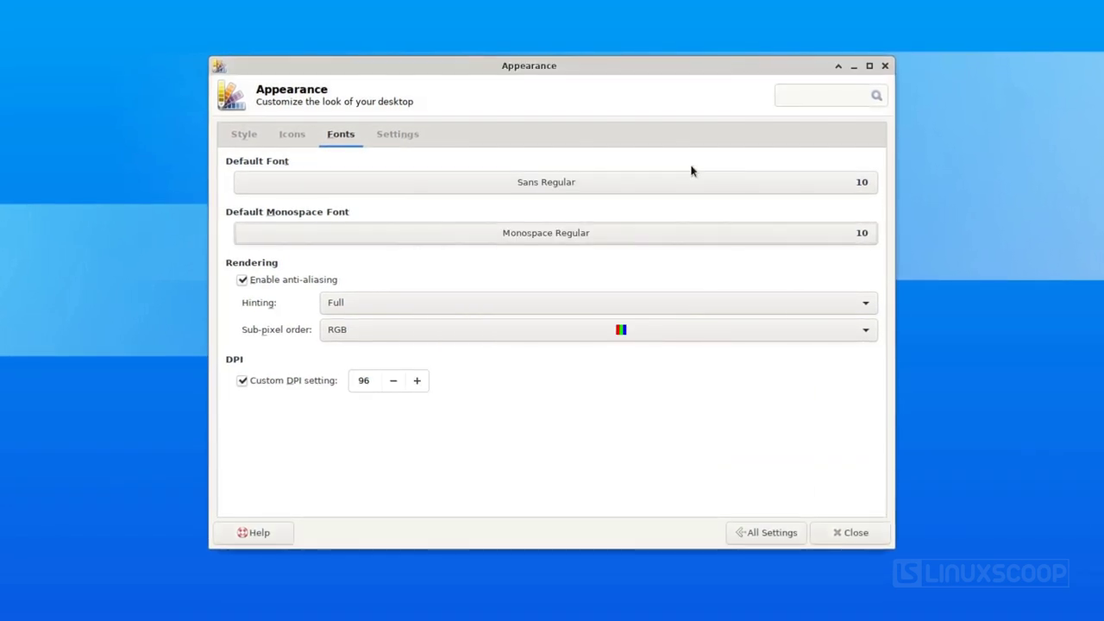
left_click(640, 308)
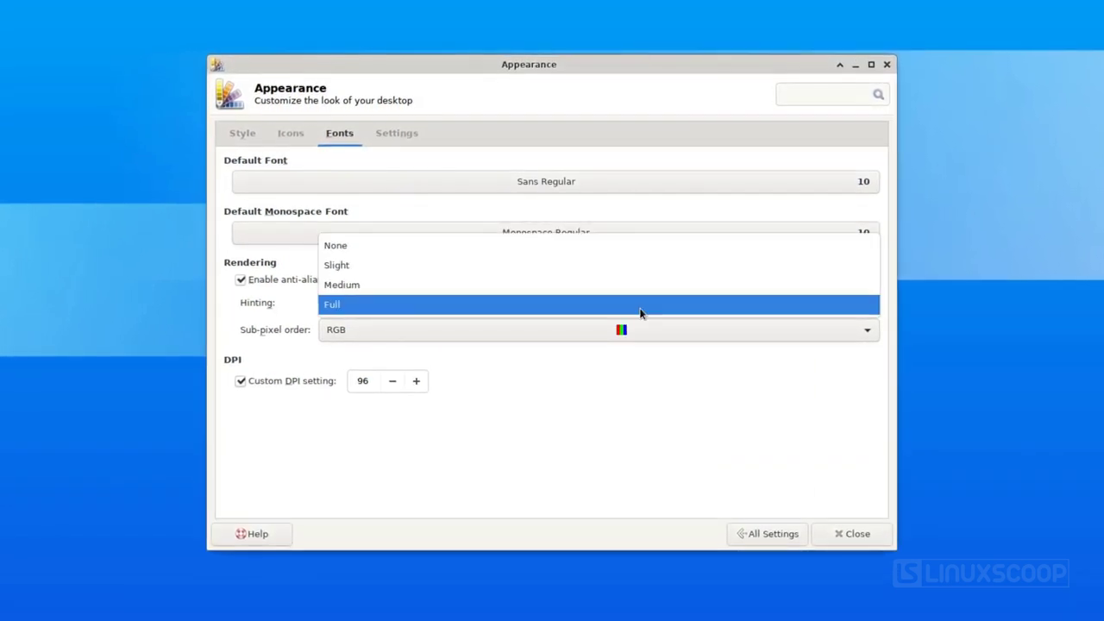
left_click(639, 306)
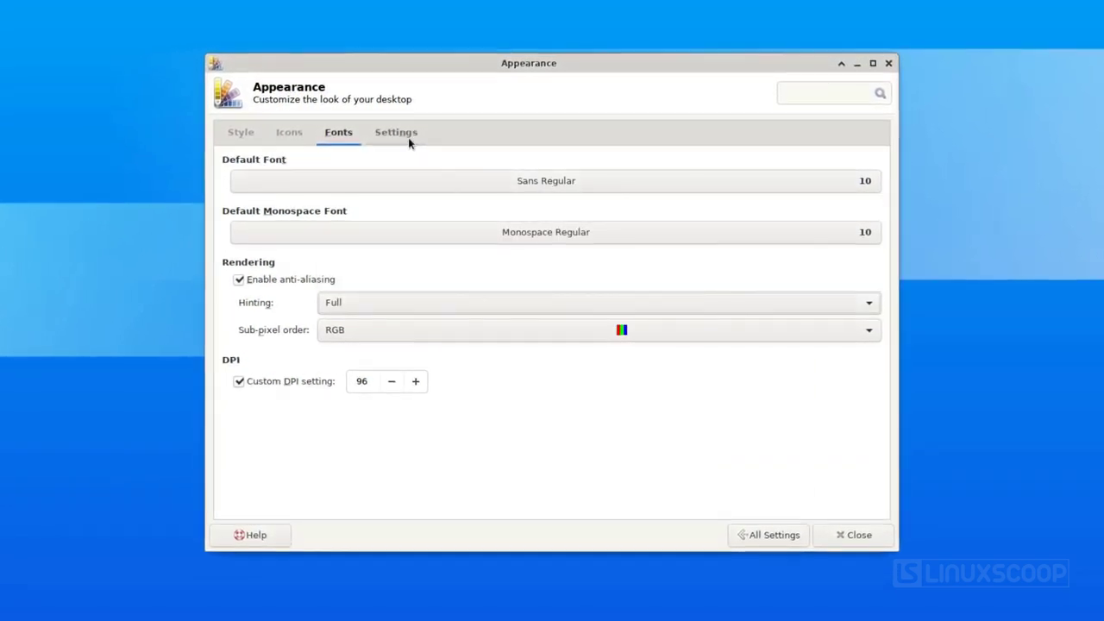
Step: Examine the toolbar style and window scaling options of the Appearance settings
left_click(405, 136)
left_click(440, 181)
left_click(458, 268)
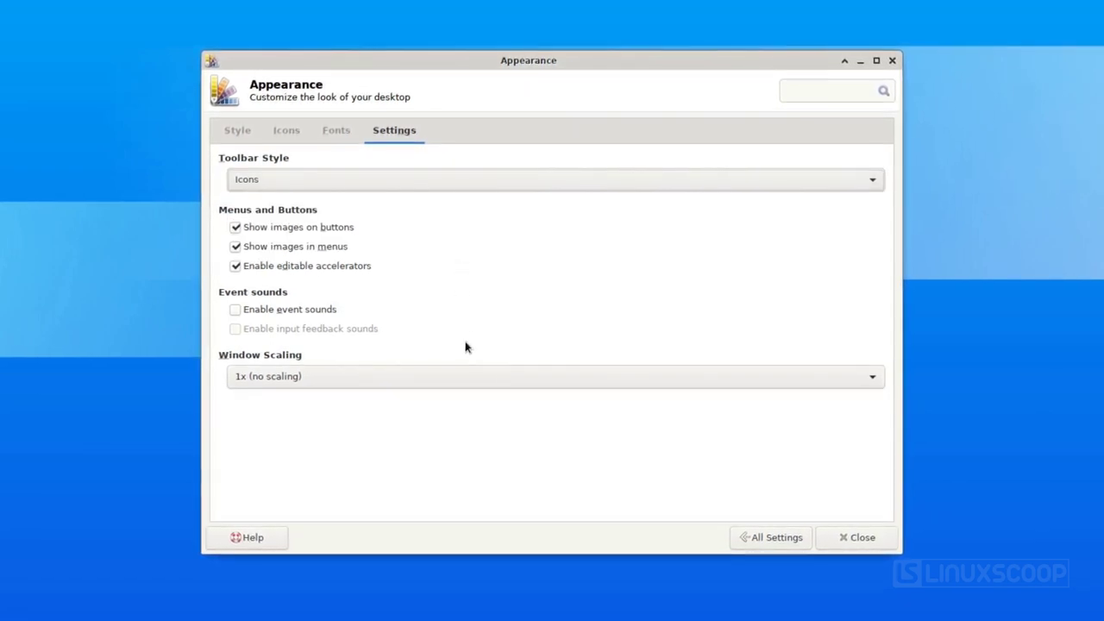
left_click(468, 378)
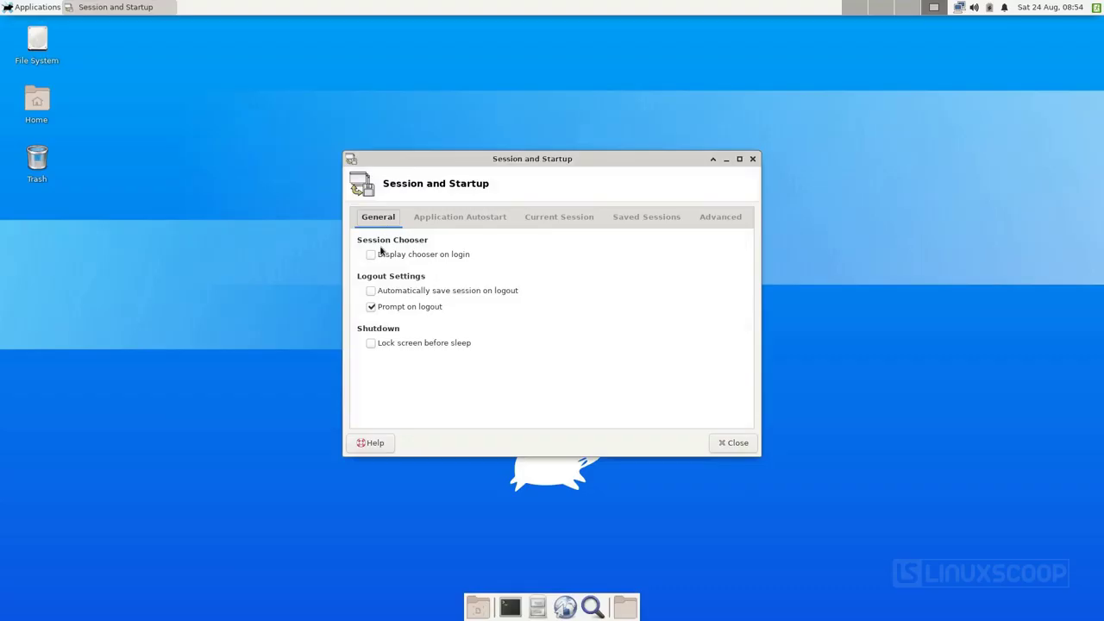
Step: In the Session and Startup settings, toggle automatic session saving on logout and screen locking before sleep on and off again
left_click(379, 292)
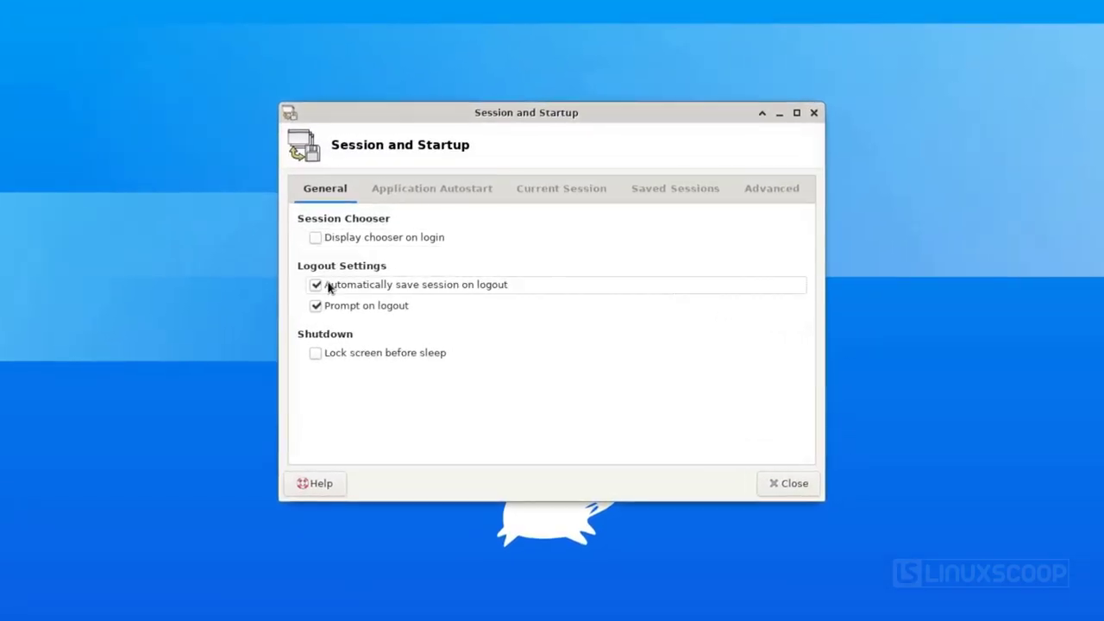
left_click(328, 288)
double_click(325, 353)
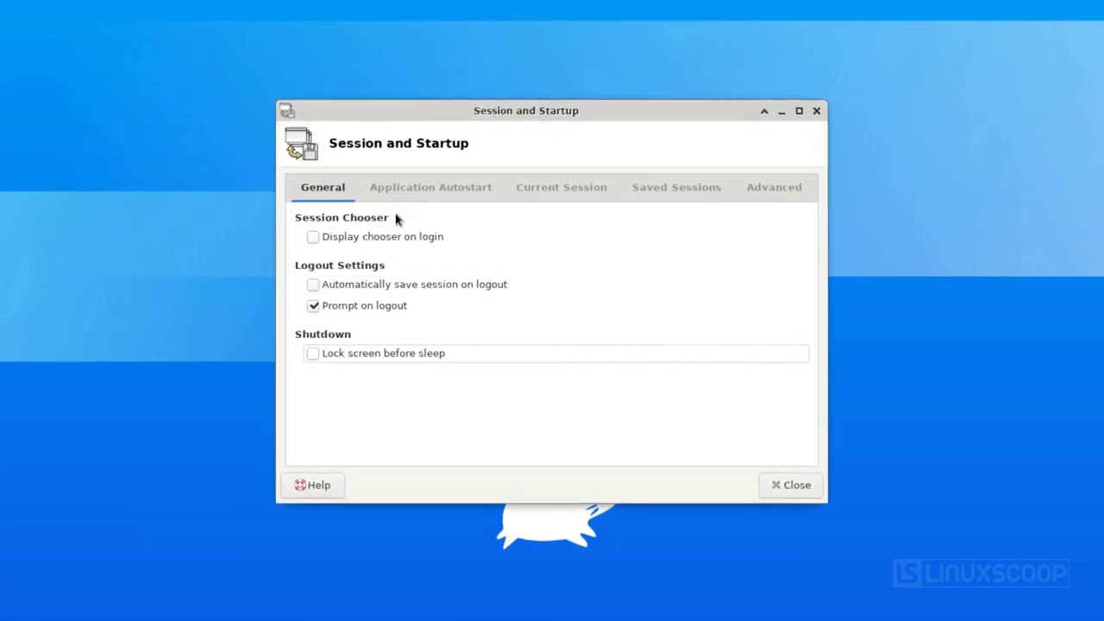
Step: Examine the list of applications that start automatically on login
left_click(379, 187)
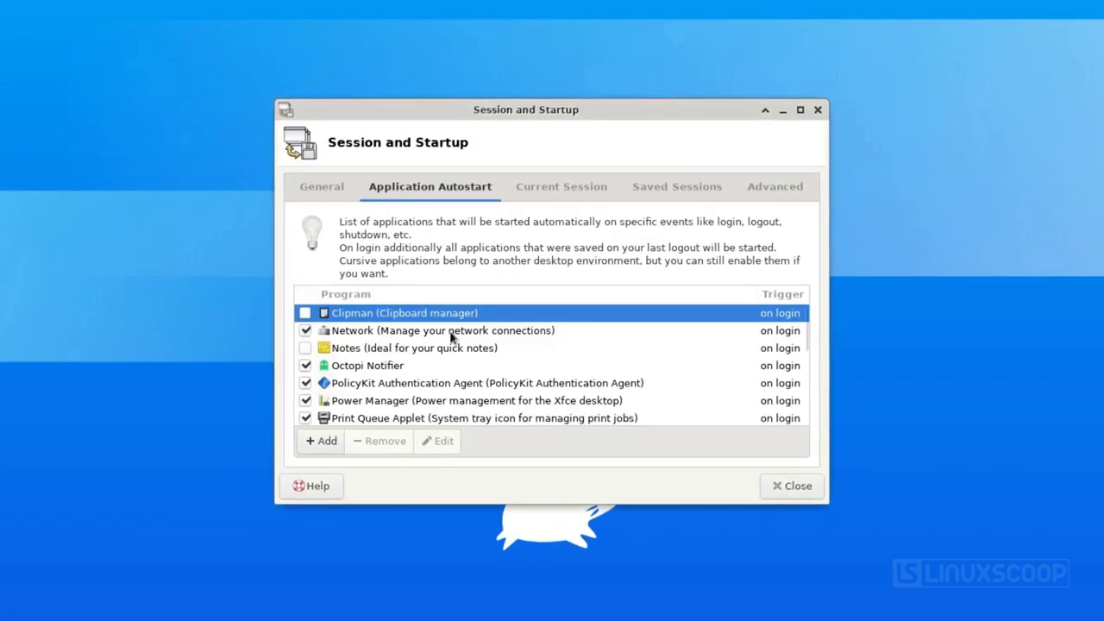
left_click(450, 332)
scroll(450, 336, "down", 5)
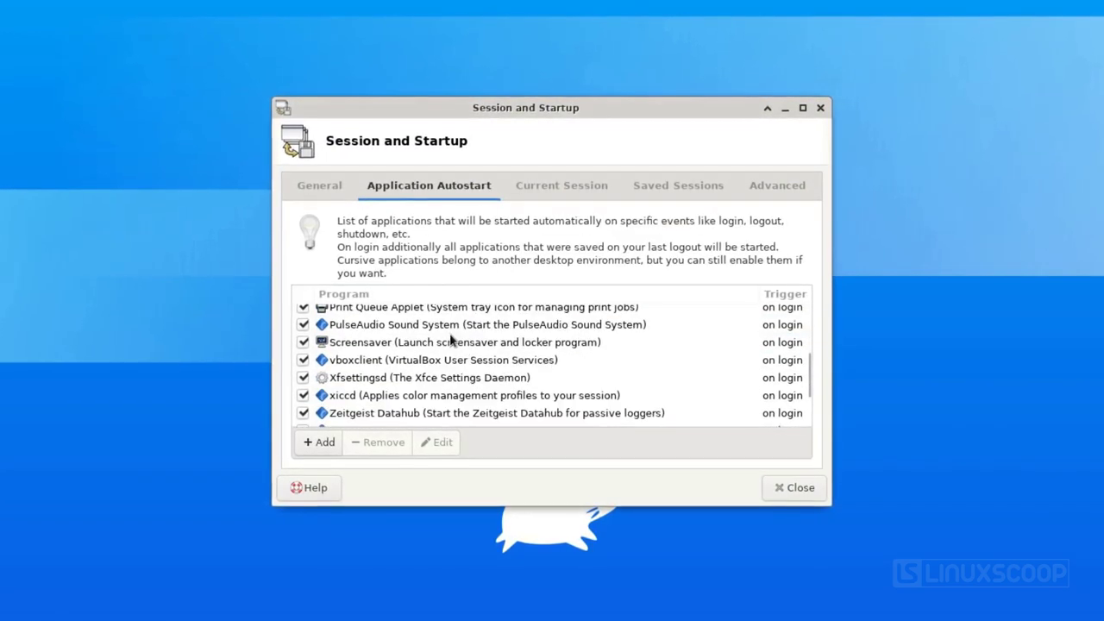
Step: Examine the programs running in the current session and the list of saved sessions
left_click(561, 185)
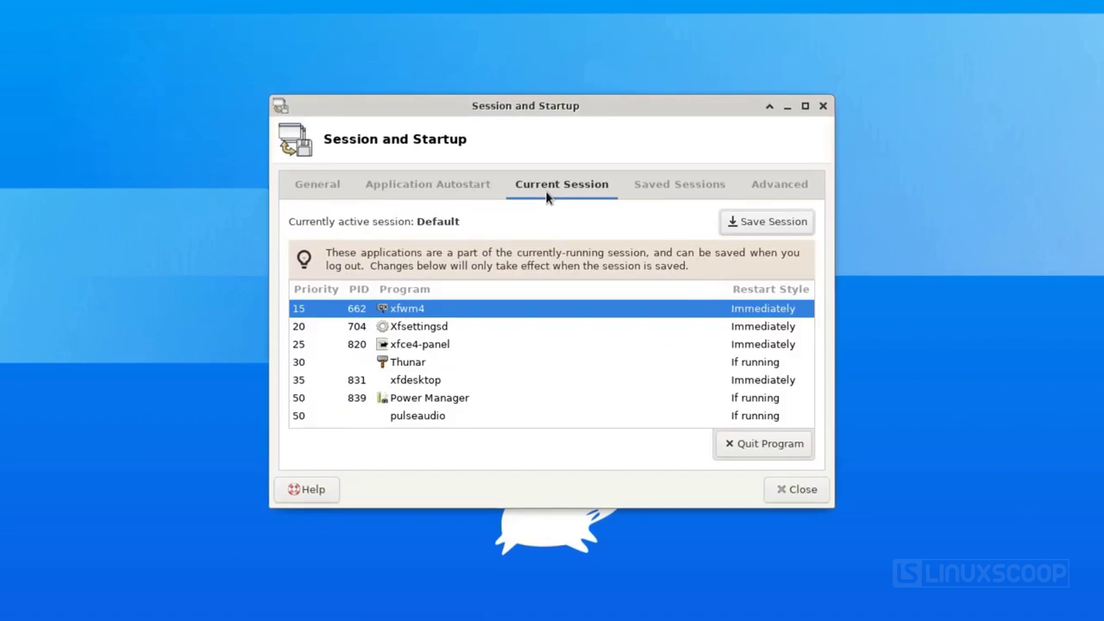
left_click(555, 331)
left_click(557, 348)
left_click(557, 362)
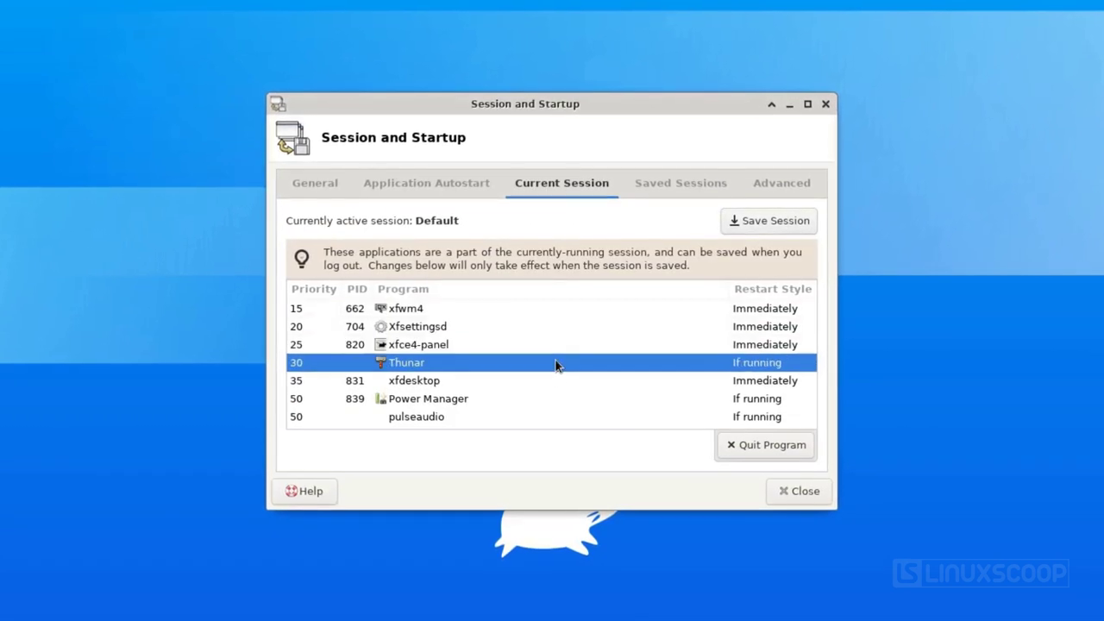
left_click(557, 379)
left_click(663, 197)
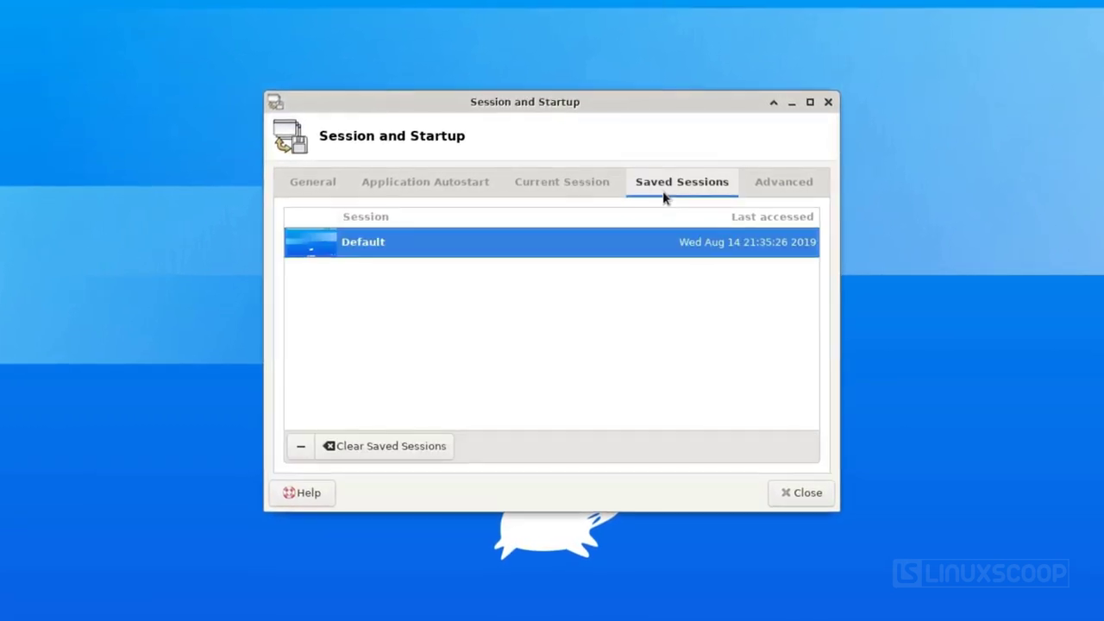
Step: Toggle the advanced options for GNOME services, KDE services and managing remote applications on and off again
left_click(759, 184)
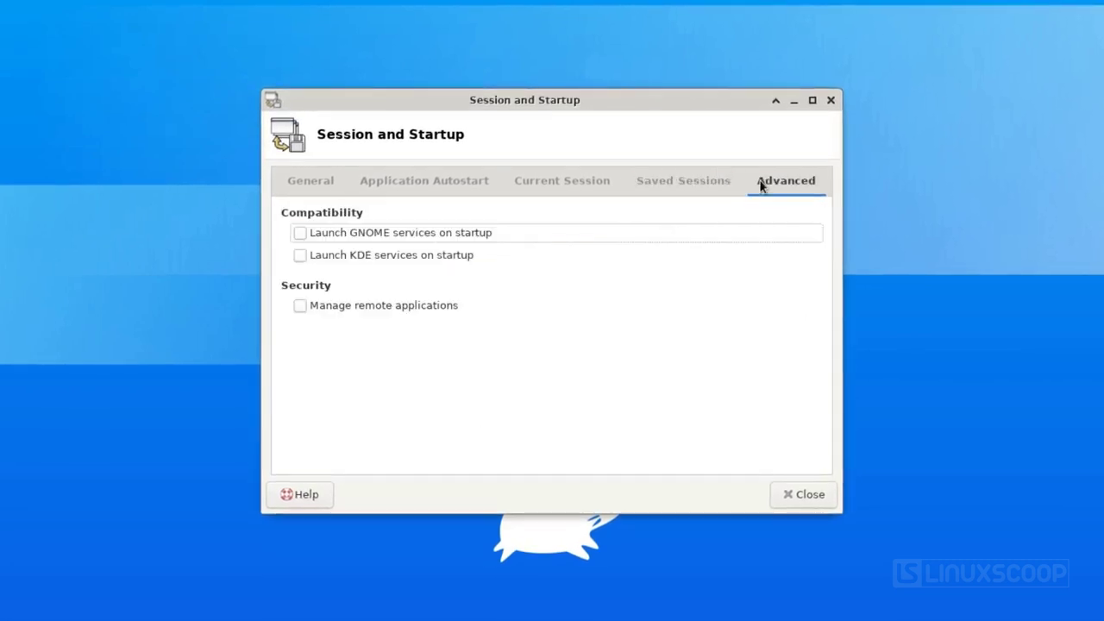
left_click(406, 233)
left_click(406, 233)
left_click(406, 256)
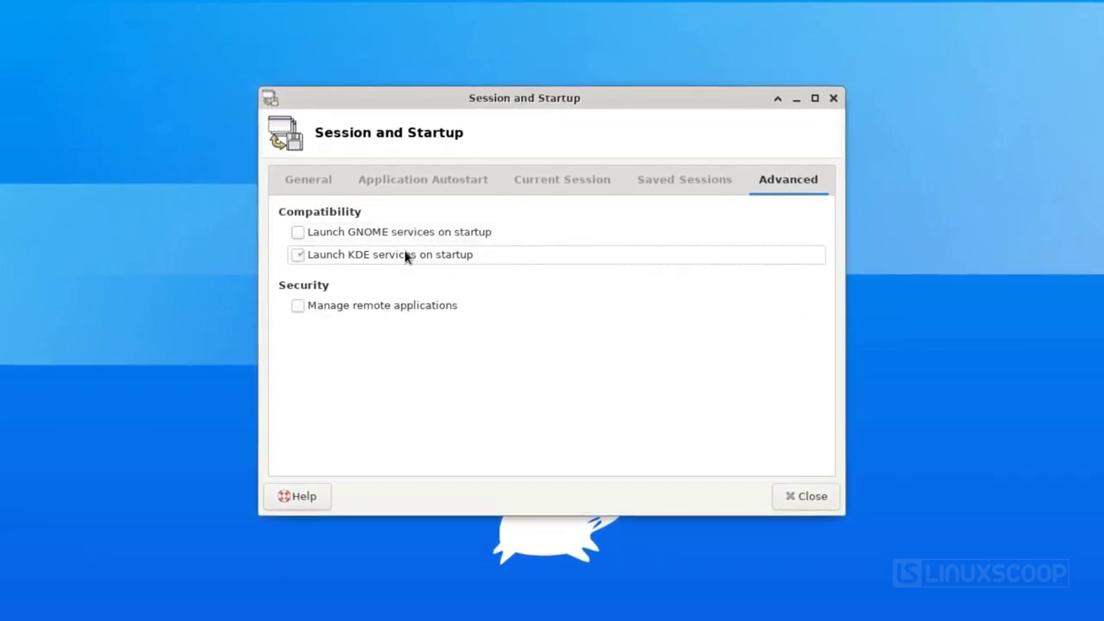
left_click(404, 253)
left_click(401, 309)
left_click(401, 309)
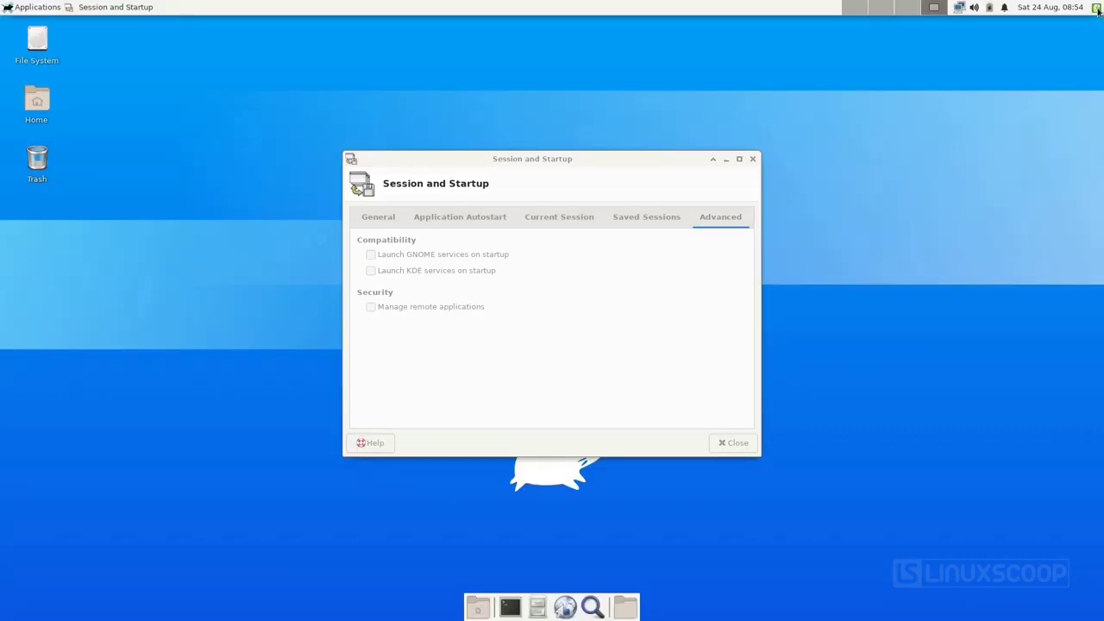
Step: Open the log out options from the desktop panel
left_click(1096, 7)
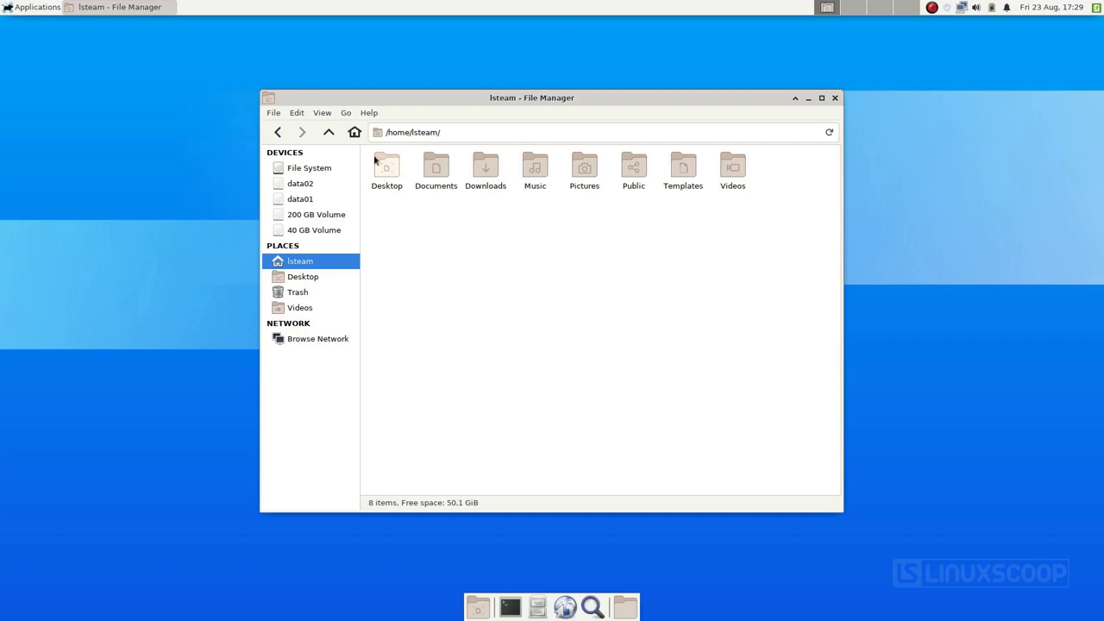
Step: Switch the file manager's location selector to the path bar style
left_click(321, 113)
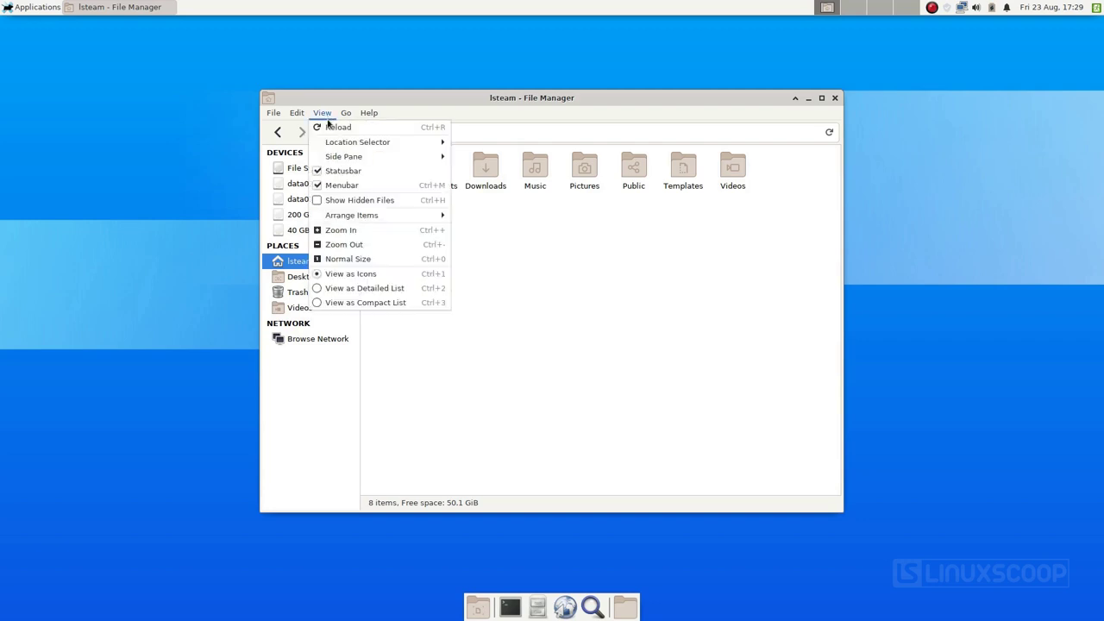
mouse_move(380, 142)
left_click(478, 142)
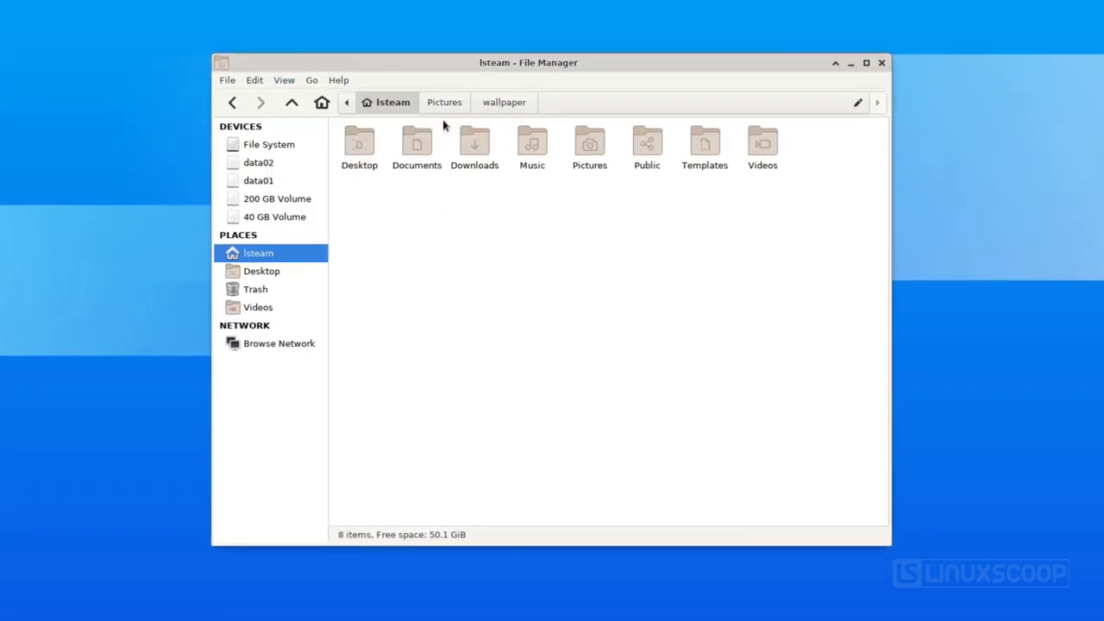
Step: Open the wallpaper folder inside Pictures through the path bar and enlarge the image thumbnails
left_click(443, 102)
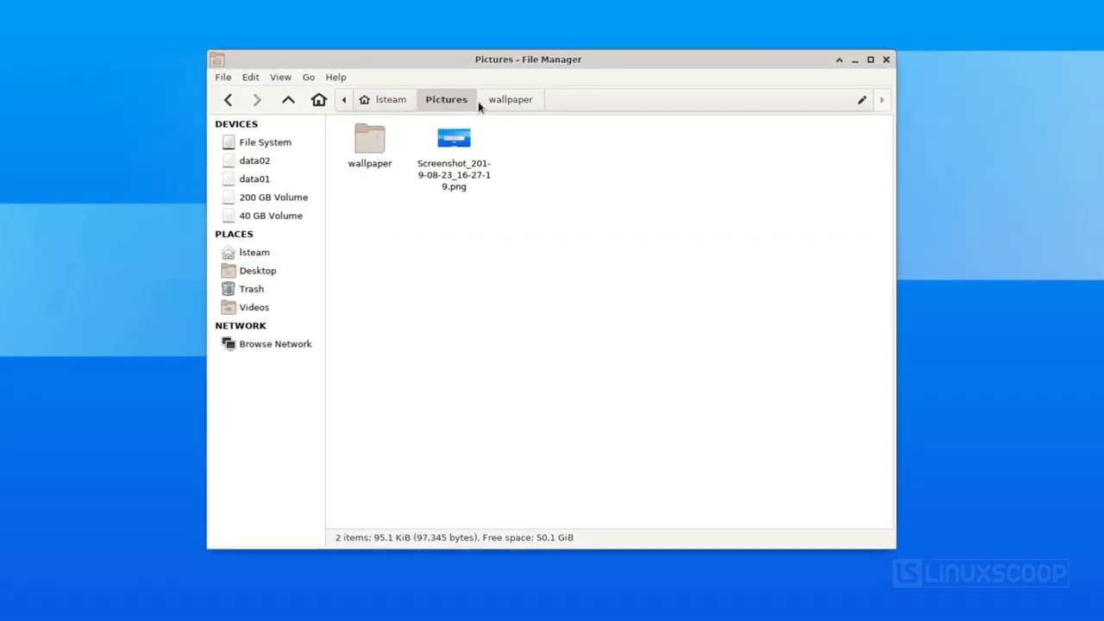
left_click(504, 101)
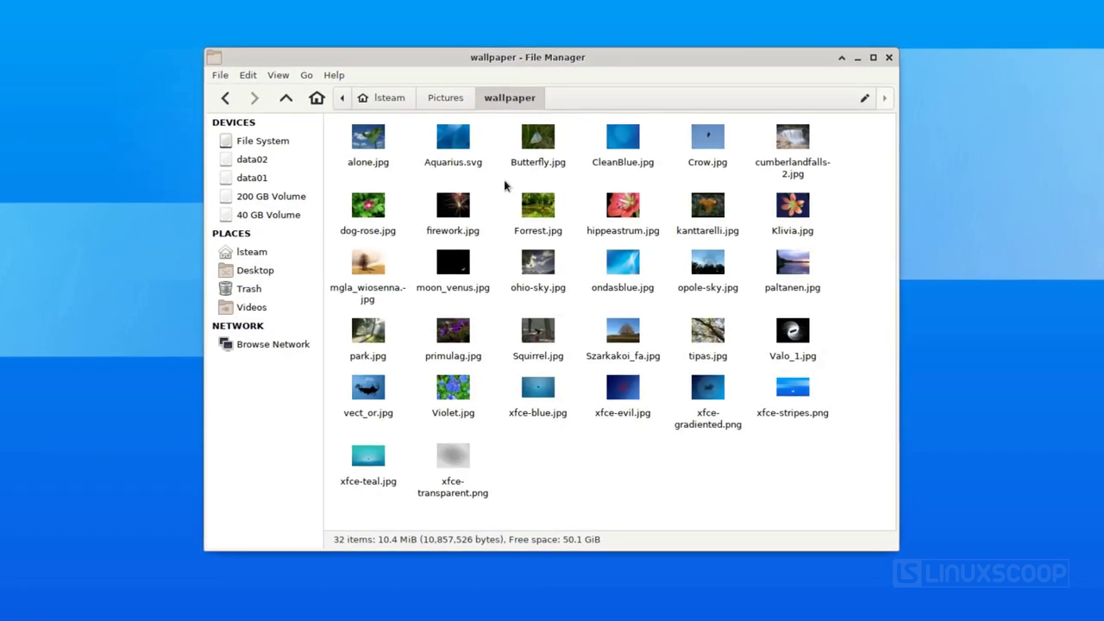
scroll(504, 185, "up", 3, "ctrl")
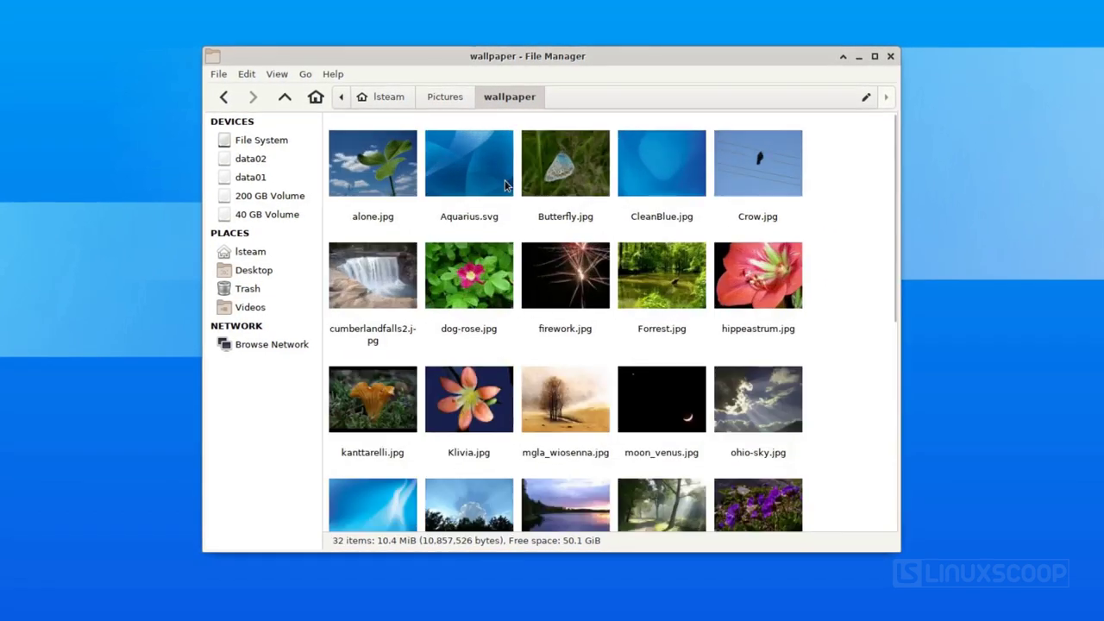
scroll(522, 207, "up", 2, "ctrl")
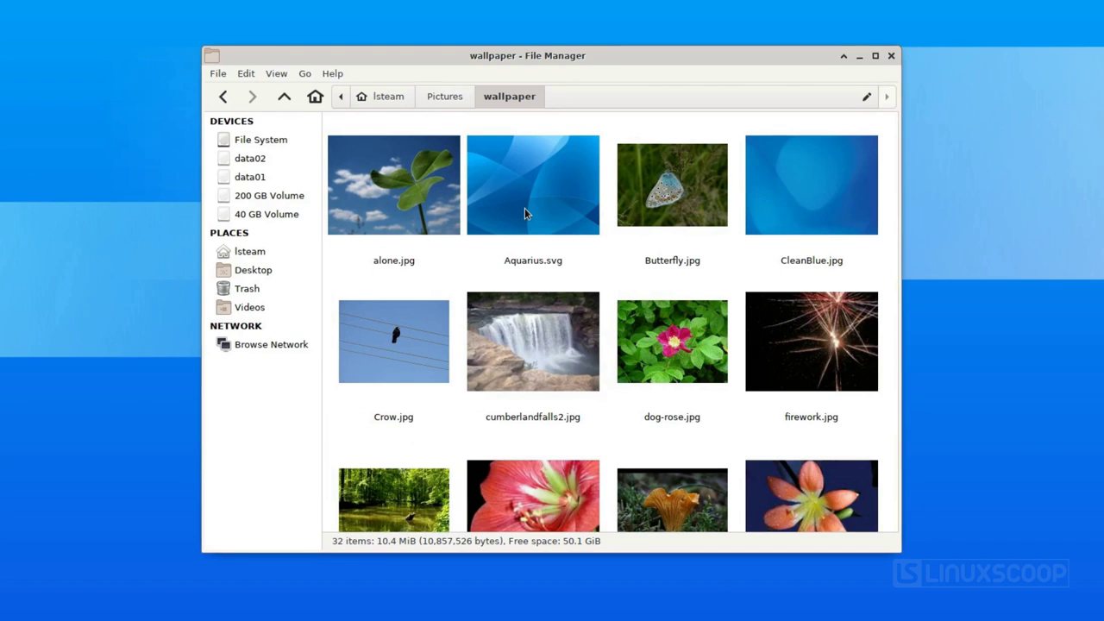
scroll(524, 208, "down", 1, "ctrl")
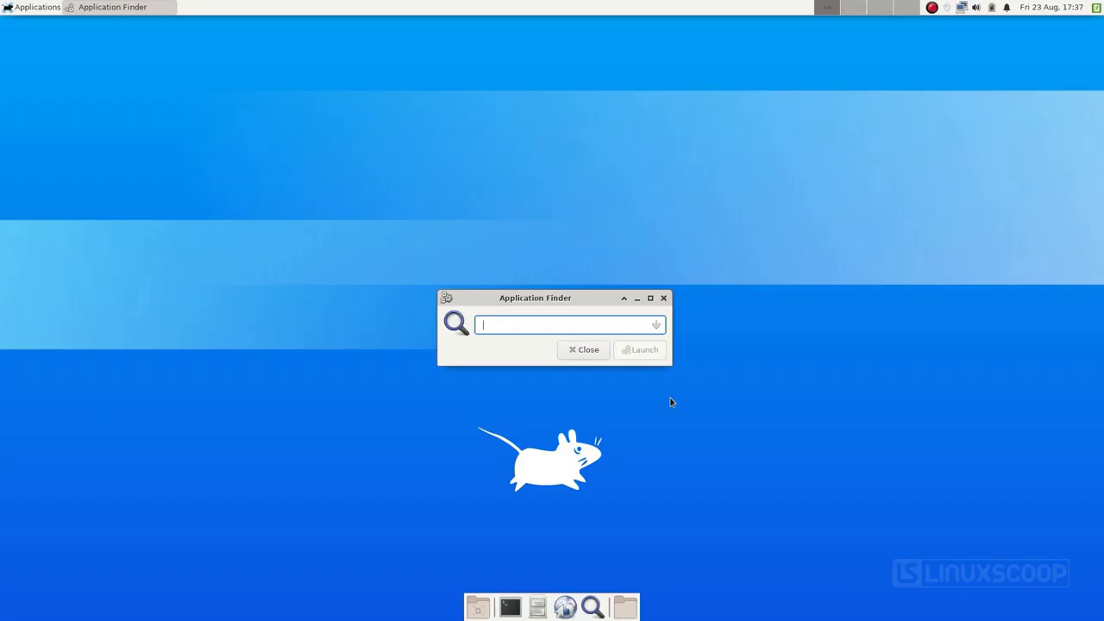
Step: Look up thunar-volman-settings in the Application Finder and expand the finder to its detailed application list
type("thune")
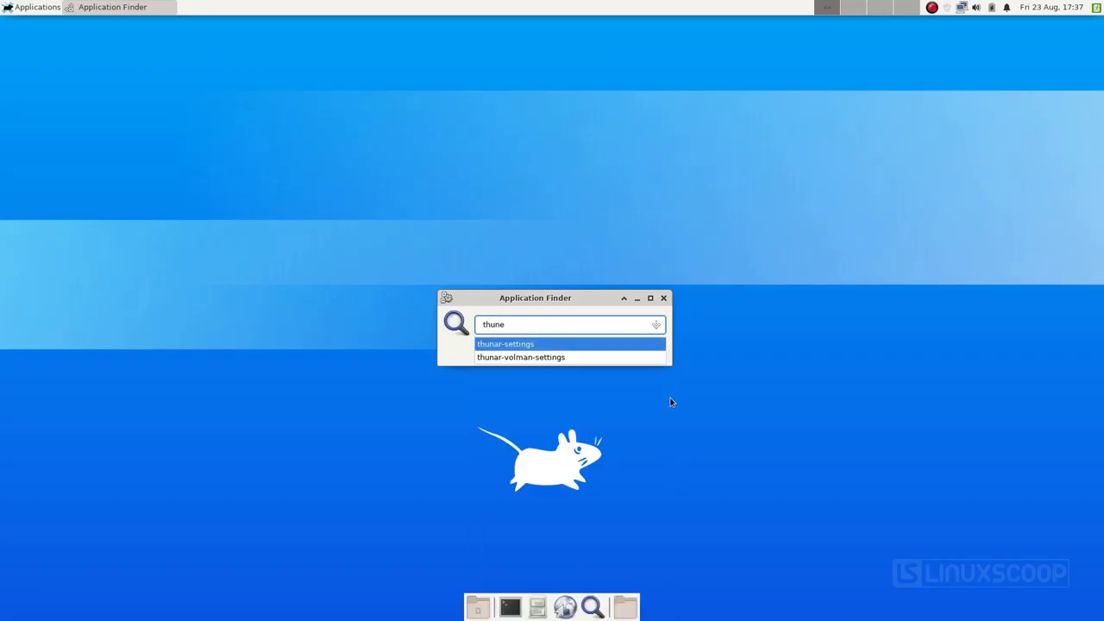
key("Return")
key("Down")
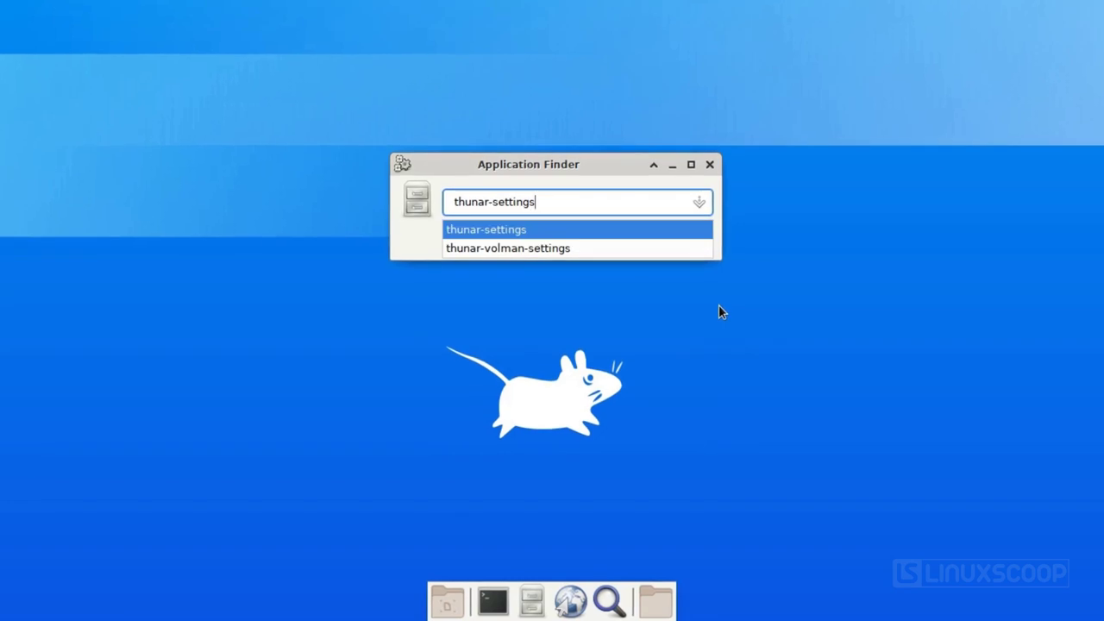
key("Down")
key("Return")
key("Down")
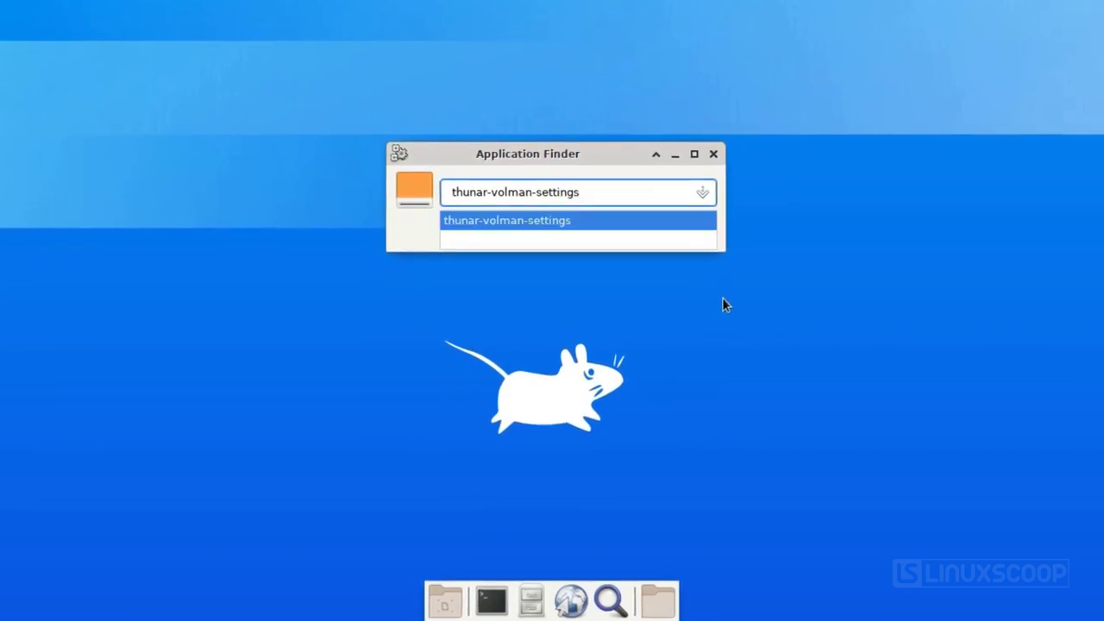
key("Return")
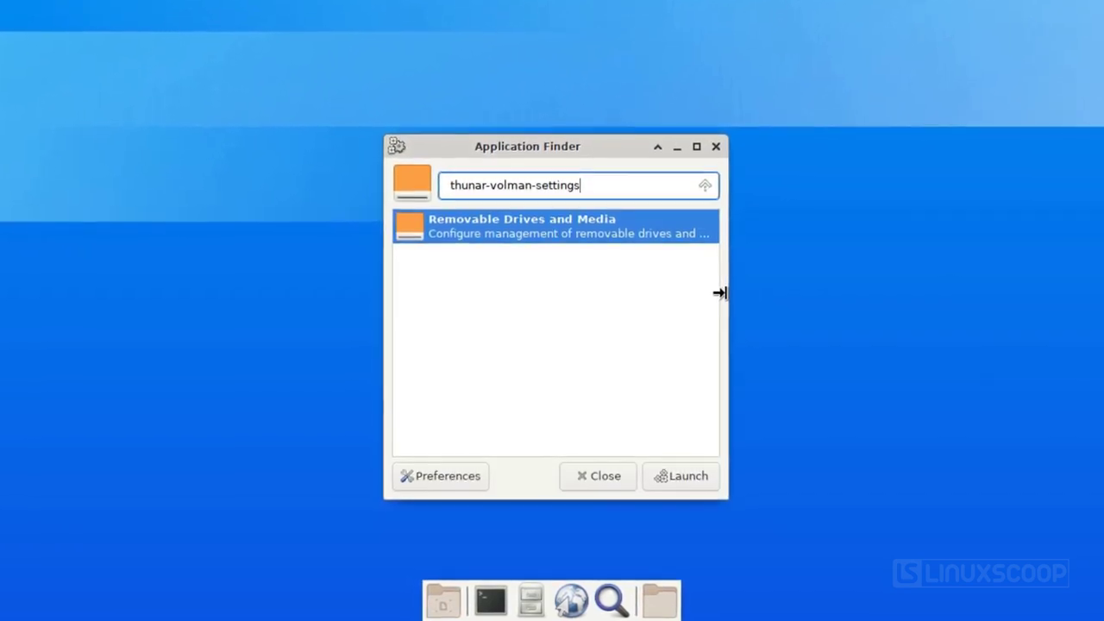
Step: Clear the Application Finder search to list all applications
key("ctrl+shift+Left")
key("ctrl+shift+Left")
key("ctrl+shift+Left")
key("BackSpace")
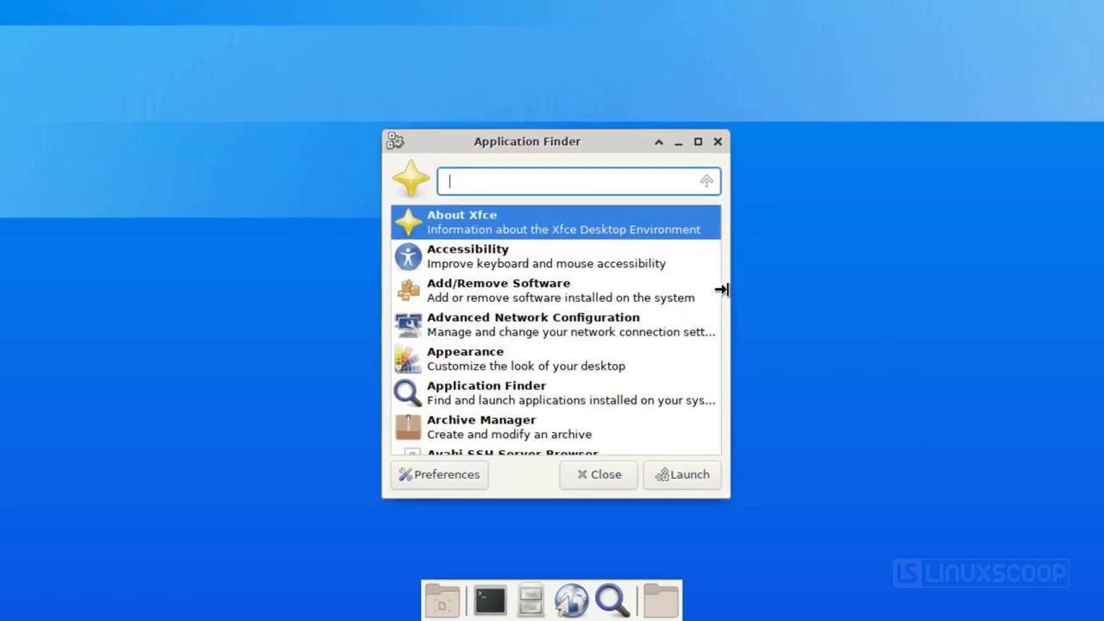
Step: Search the Application Finder for "fire", clear the search, and collapse the finder to its compact view
type("fire")
key("ctrl+shift+Left")
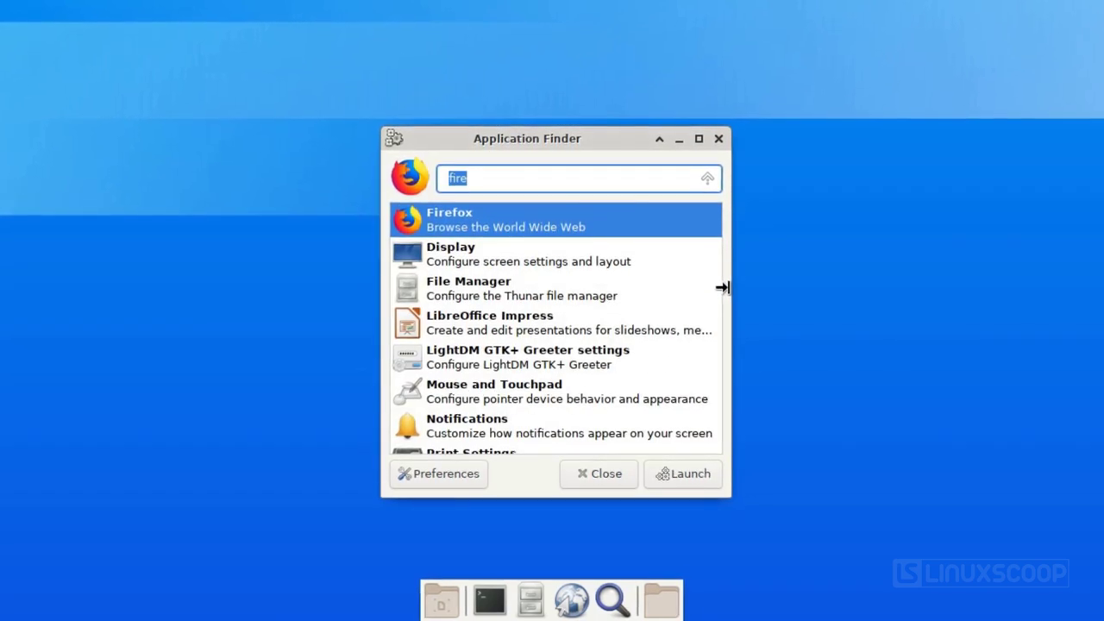
key("BackSpace")
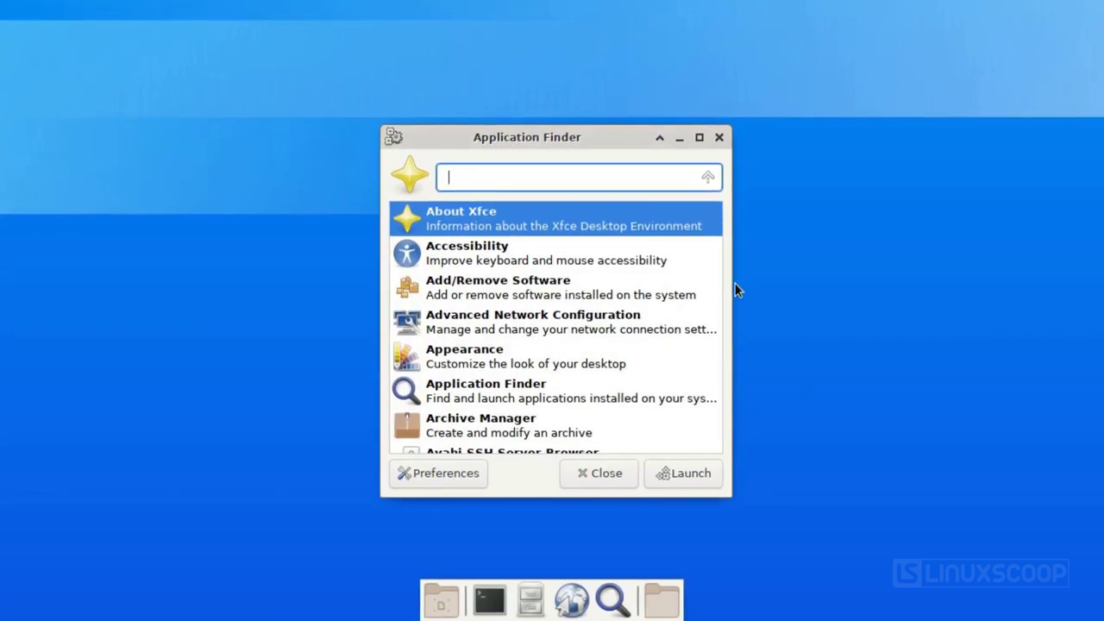
left_click(707, 178)
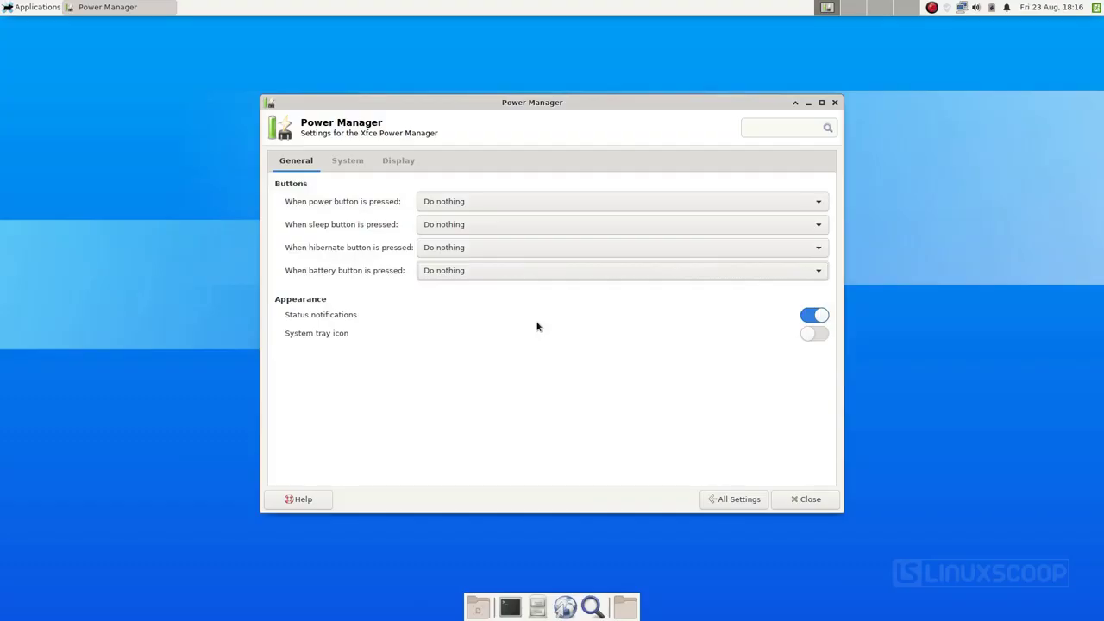
Step: Check the power button action options in Power Manager and switch status notifications off and on again
left_click(557, 207)
left_click(549, 297)
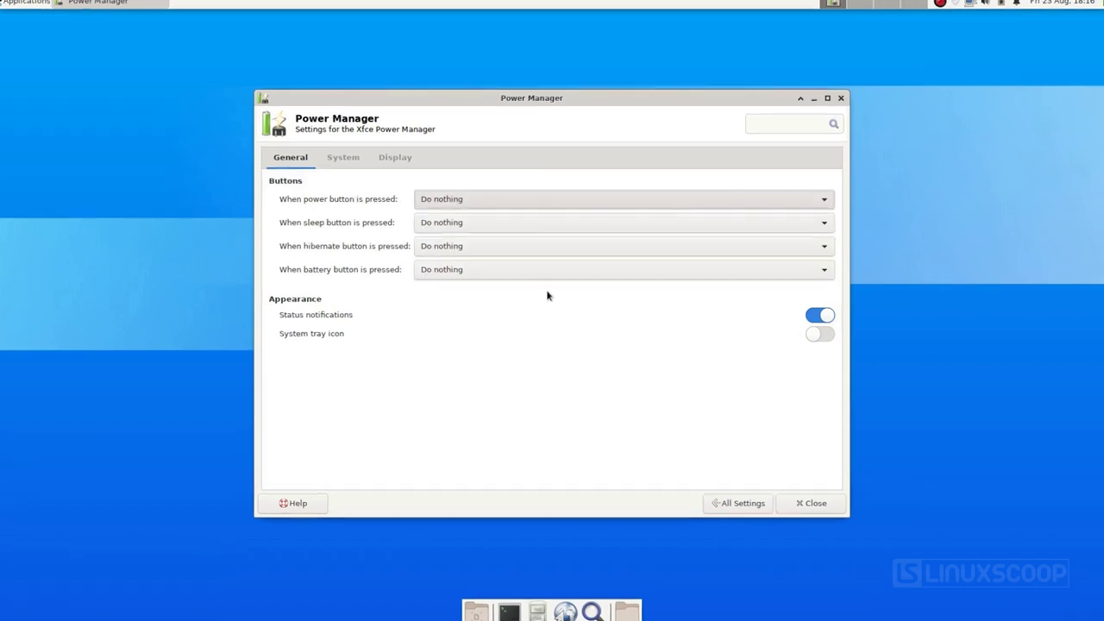
left_click(849, 317)
left_click(850, 318)
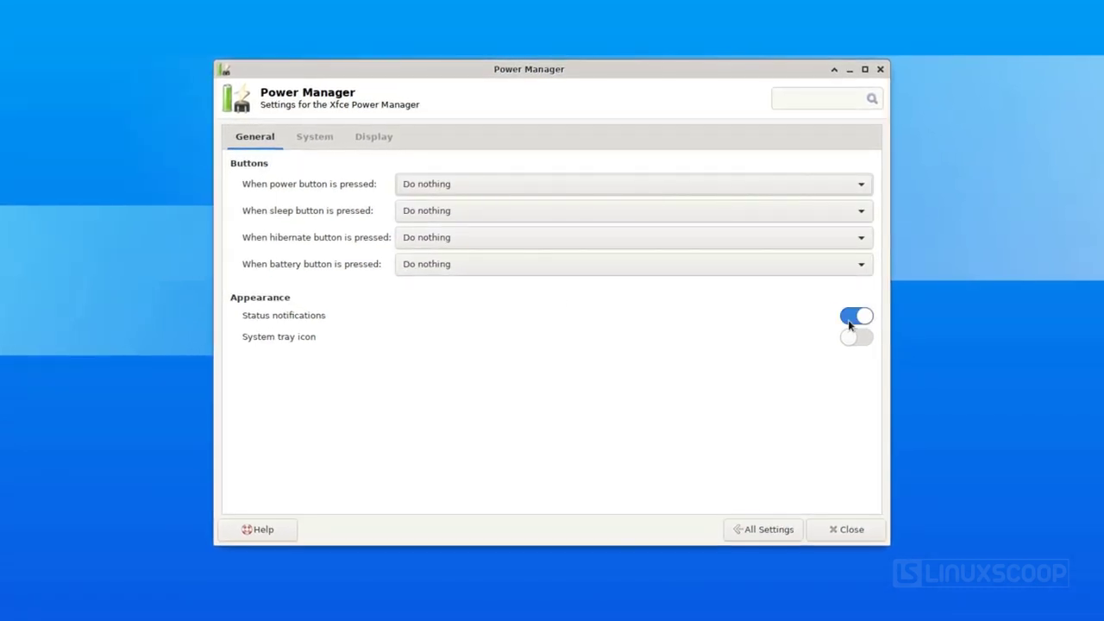
Step: Examine the available system sleep modes in the Power Manager's system power saving settings
left_click(312, 138)
left_click(715, 183)
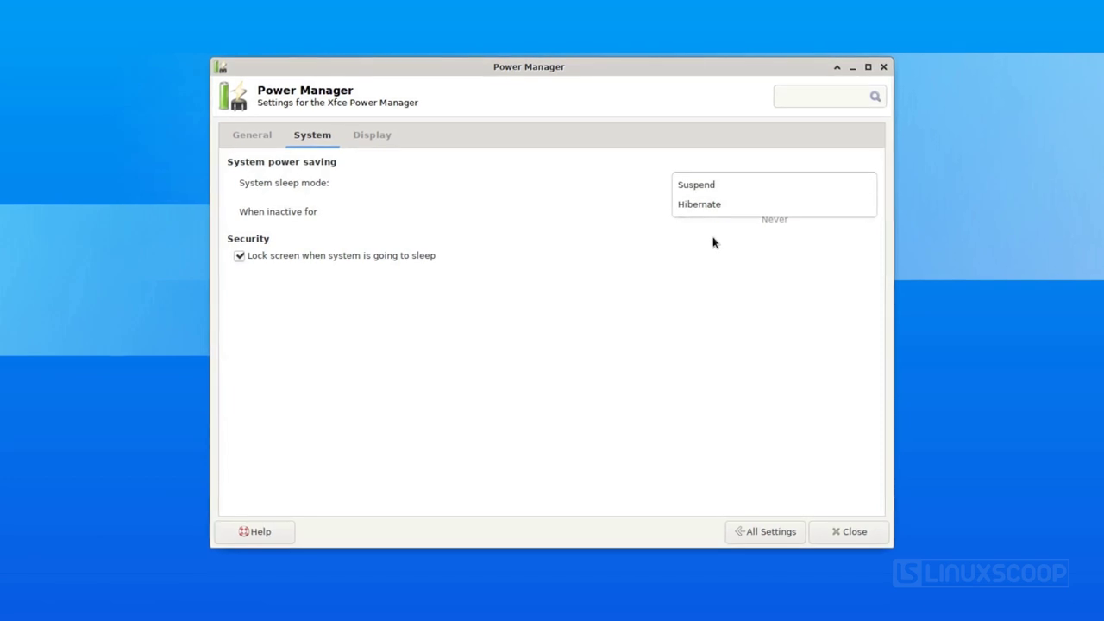
left_click(575, 221)
Step: Switch display power management off and back on, and close the Power Manager settings
left_click(370, 135)
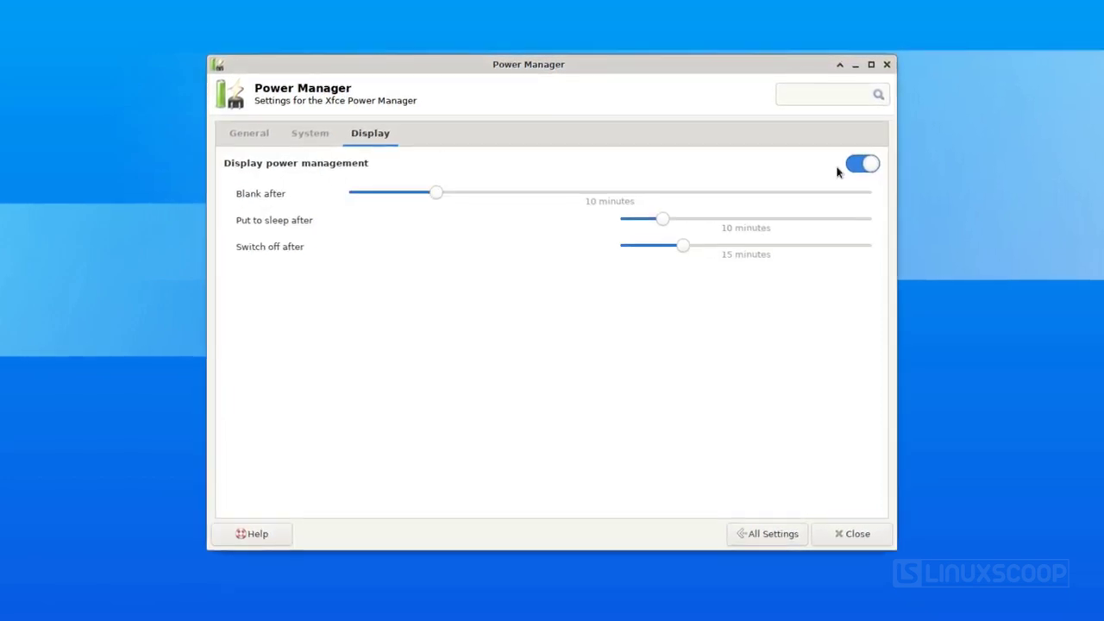
left_click(850, 168)
left_click(852, 166)
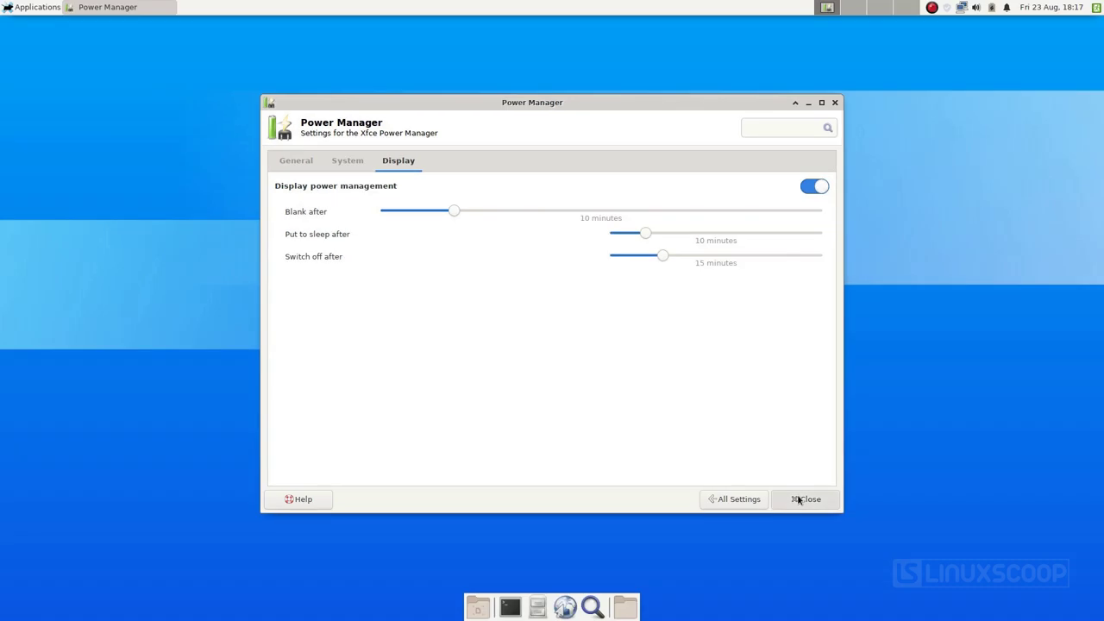
left_click(855, 536)
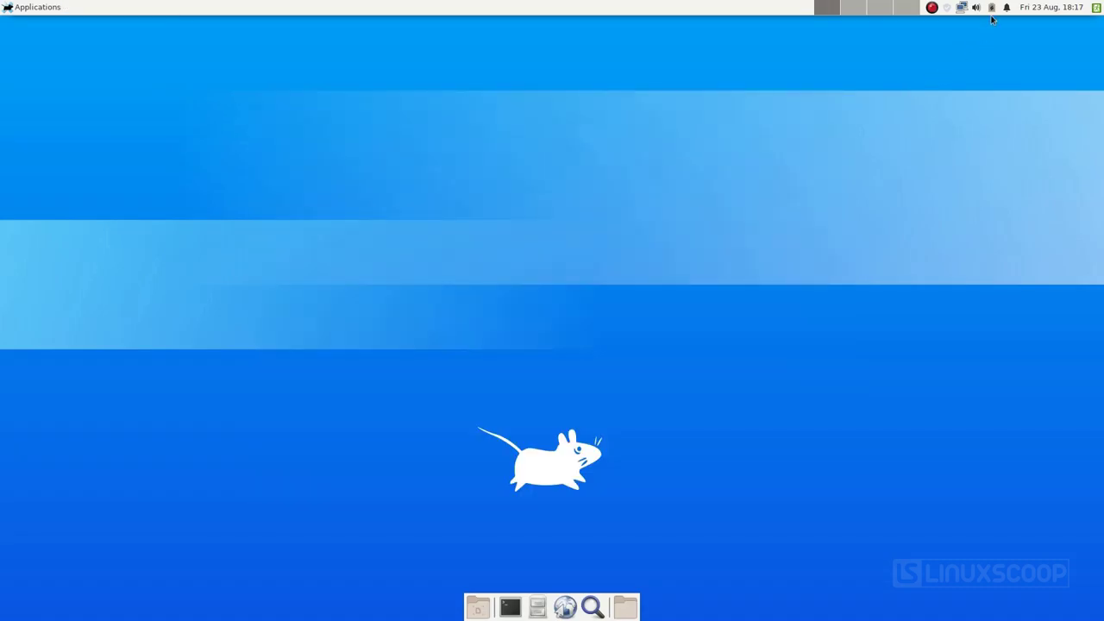
Step: Set the power manager panel plugin's label to "Percentage and remaining time"
right_click(991, 12)
left_click(983, 40)
left_click(557, 361)
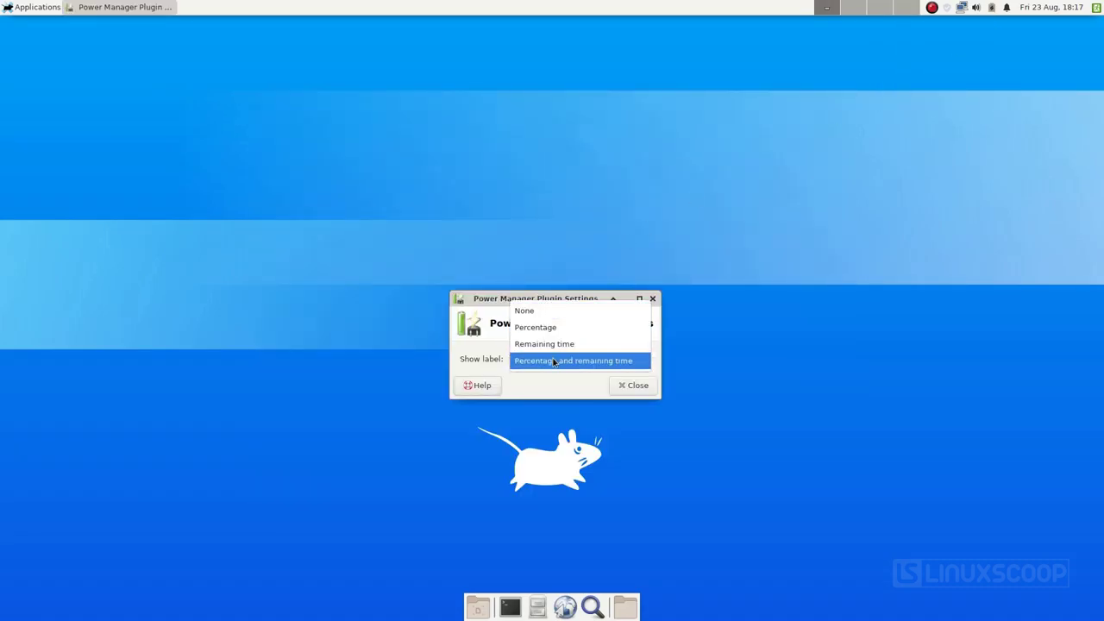
left_click(555, 361)
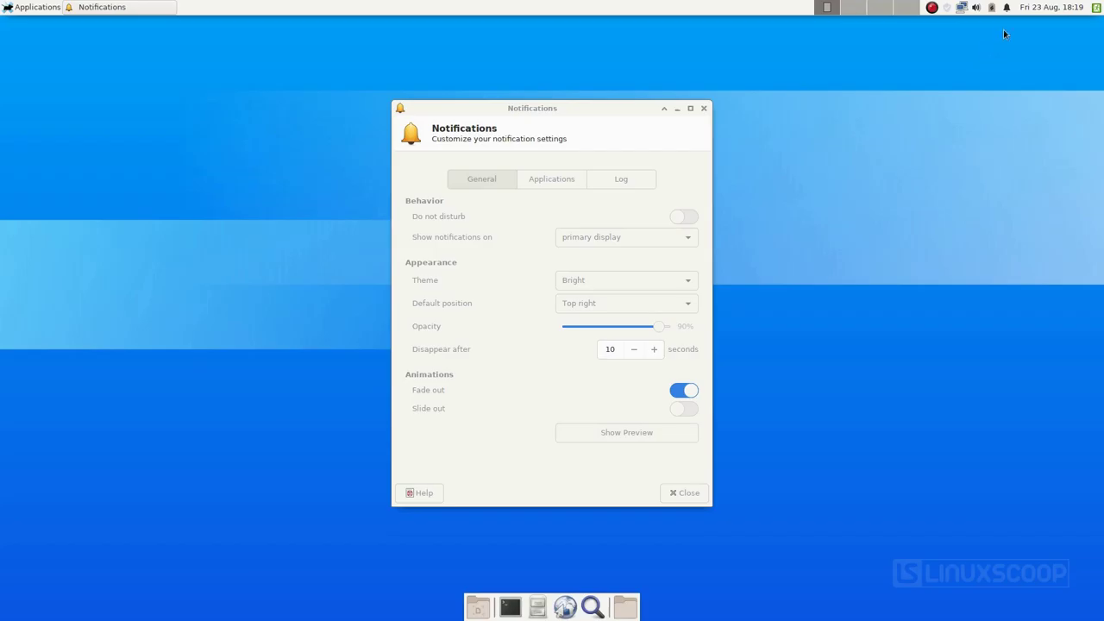
Step: Turn Do not disturb on and off again from the panel's notification plugin
left_click(1005, 6)
left_click(999, 28)
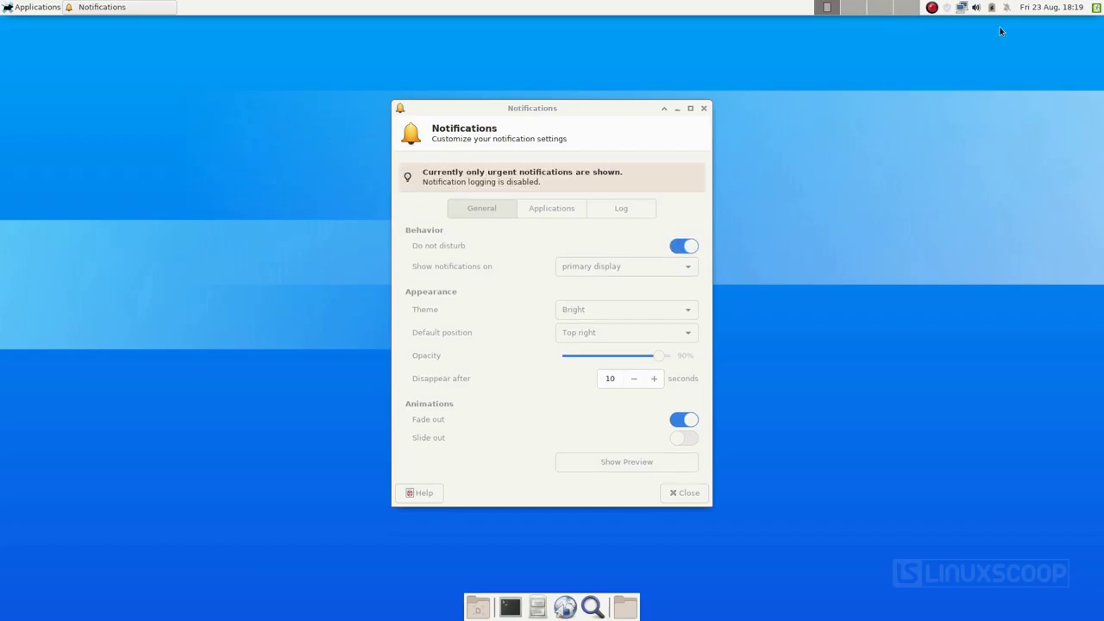
left_click(1005, 7)
left_click(1000, 27)
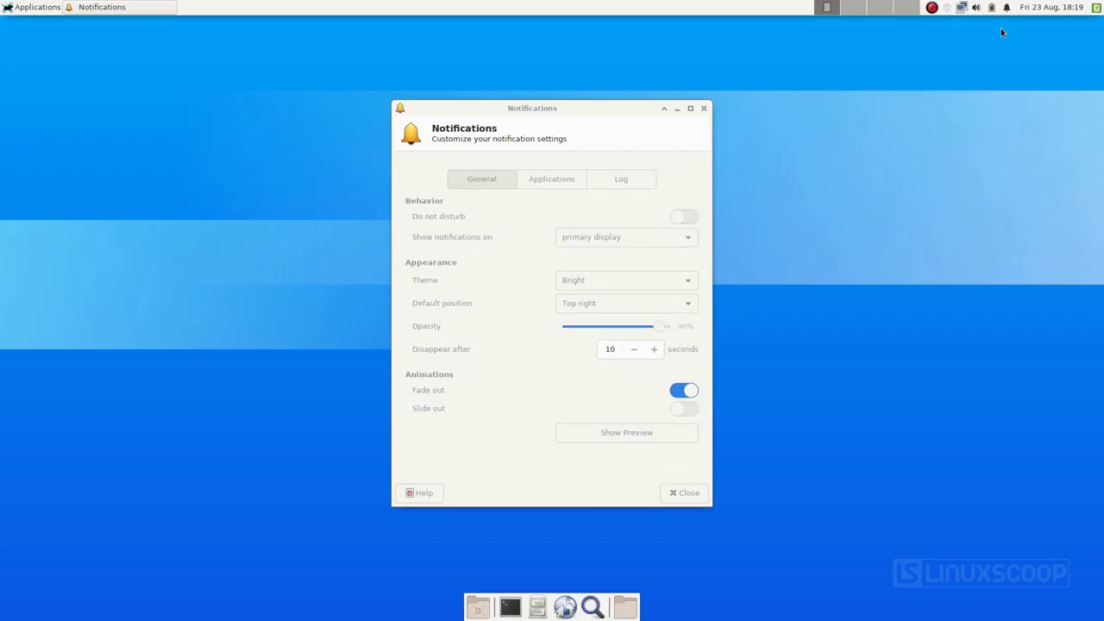
Step: Keep notifications on the primary display and try the Smoke and Default notification themes before reselecting Bright
left_click(591, 237)
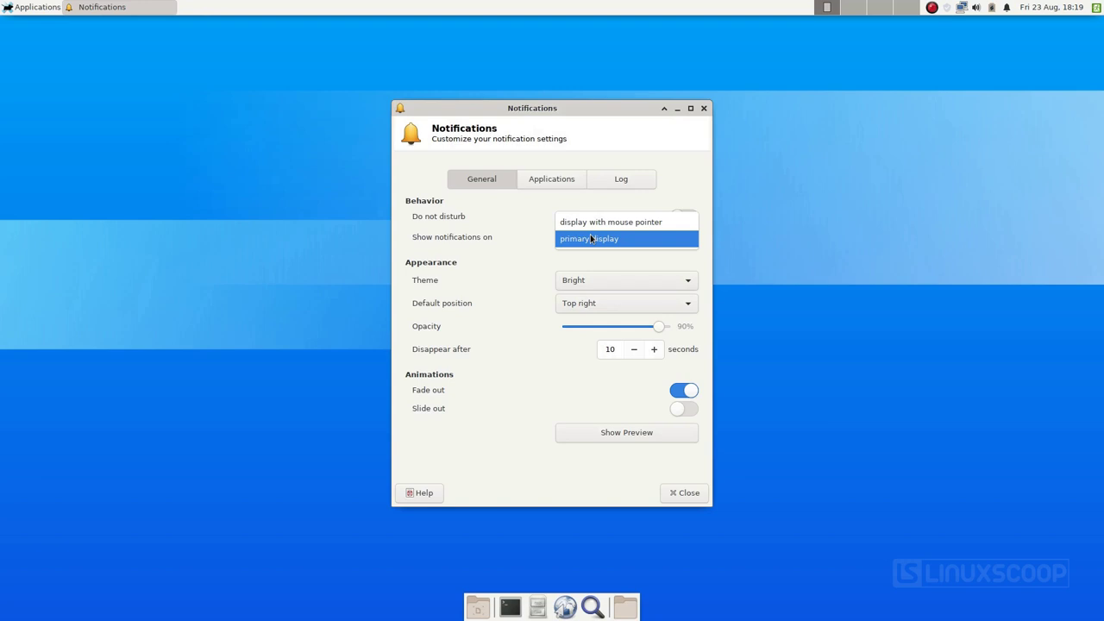
left_click(591, 239)
left_click(629, 281)
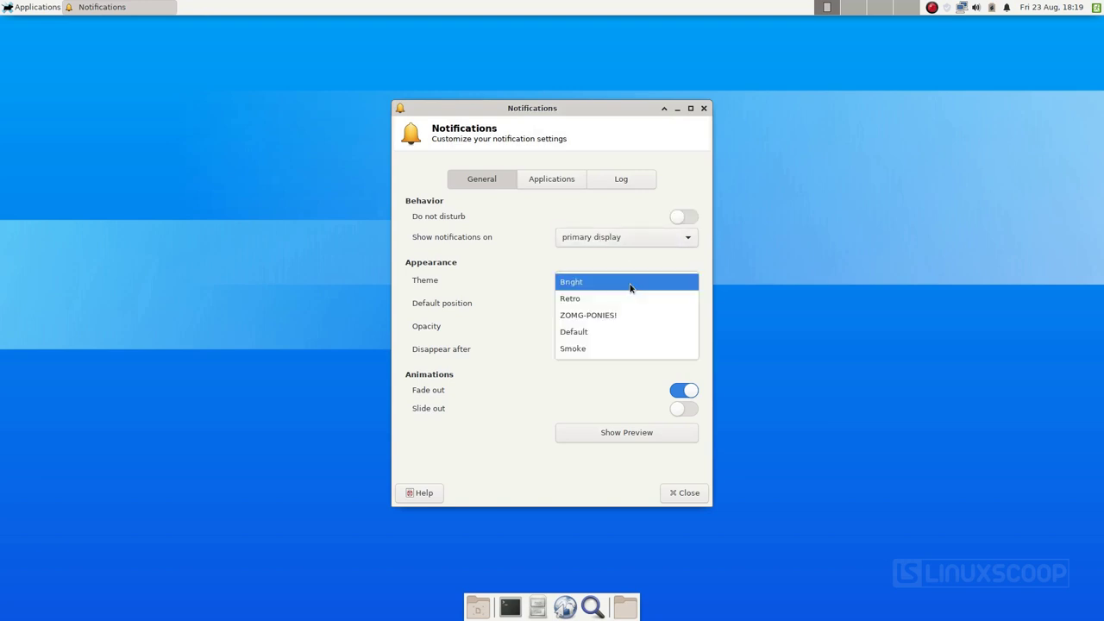
left_click(613, 348)
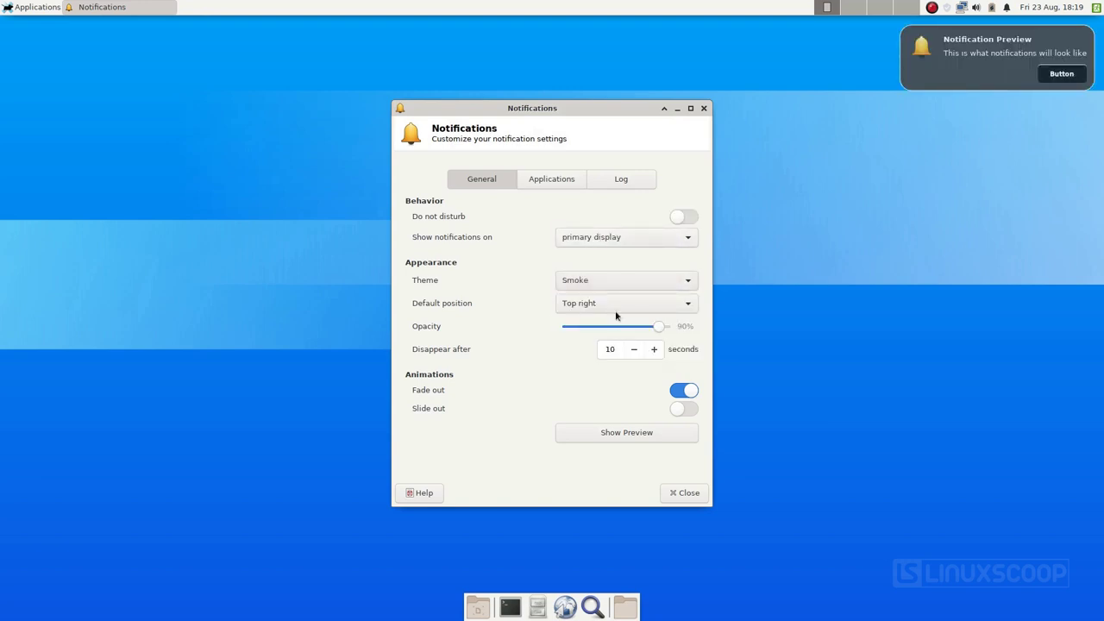
left_click(615, 281)
left_click(609, 266)
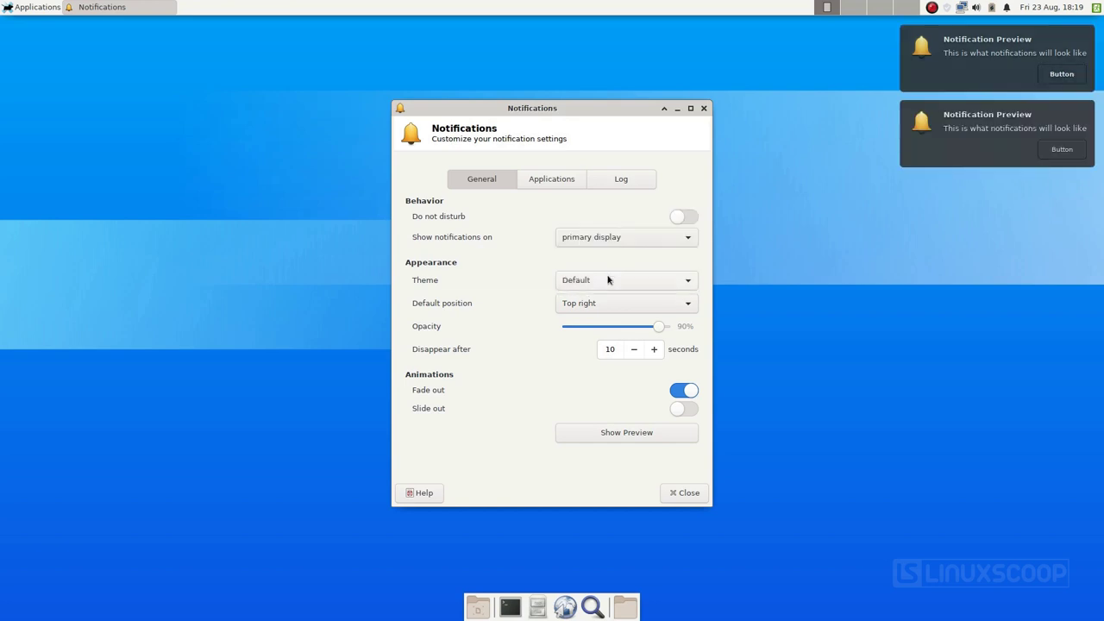
left_click(607, 279)
left_click(603, 265)
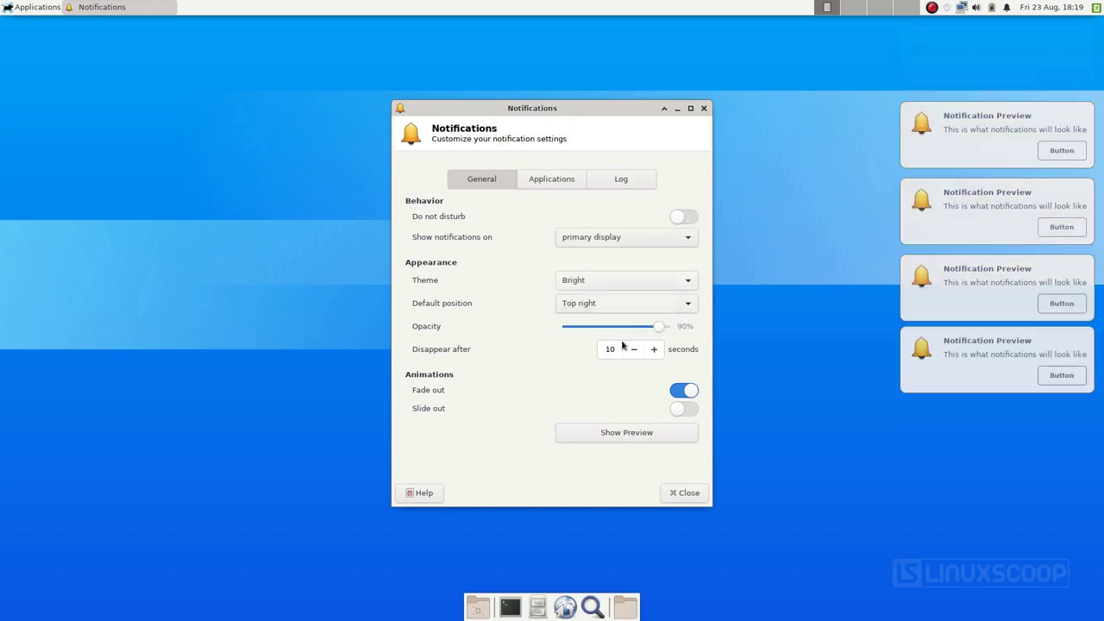
Step: Toggle the Slide out animation on and off again, and show a notification preview
left_click(683, 409)
left_click(683, 408)
left_click(630, 434)
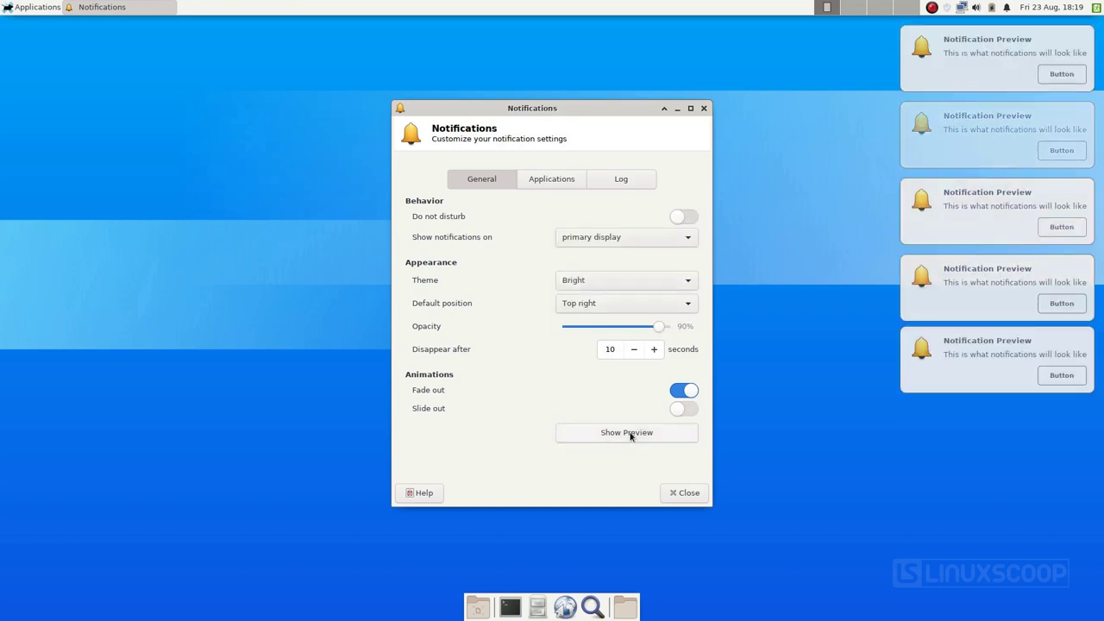
Step: Review the per-application notification settings and the notification log options
left_click(560, 181)
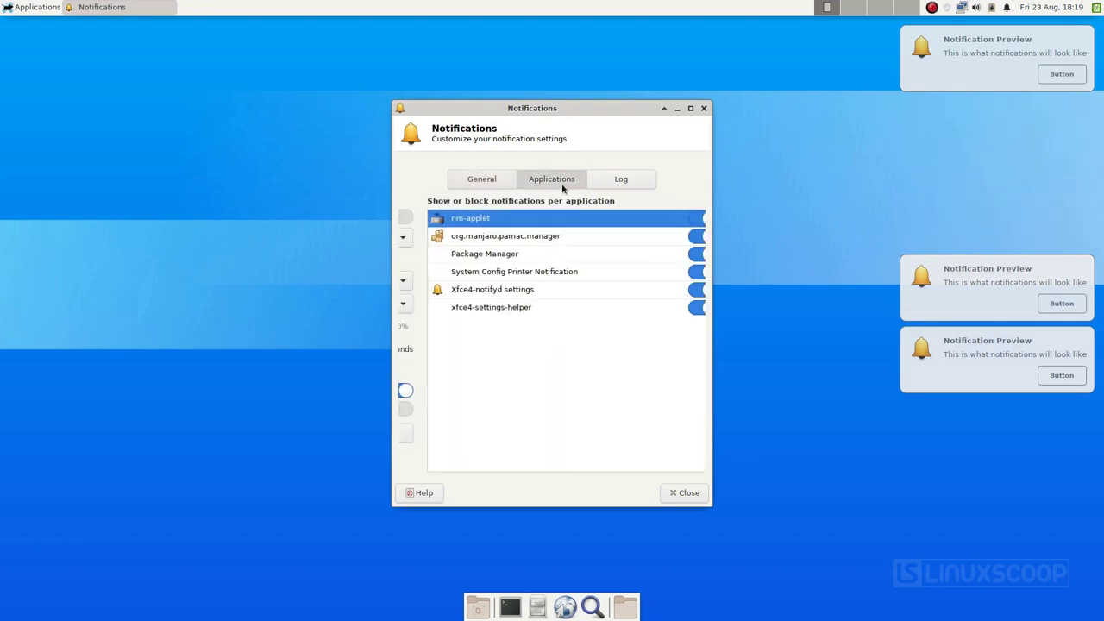
left_click(621, 180)
left_click(683, 207)
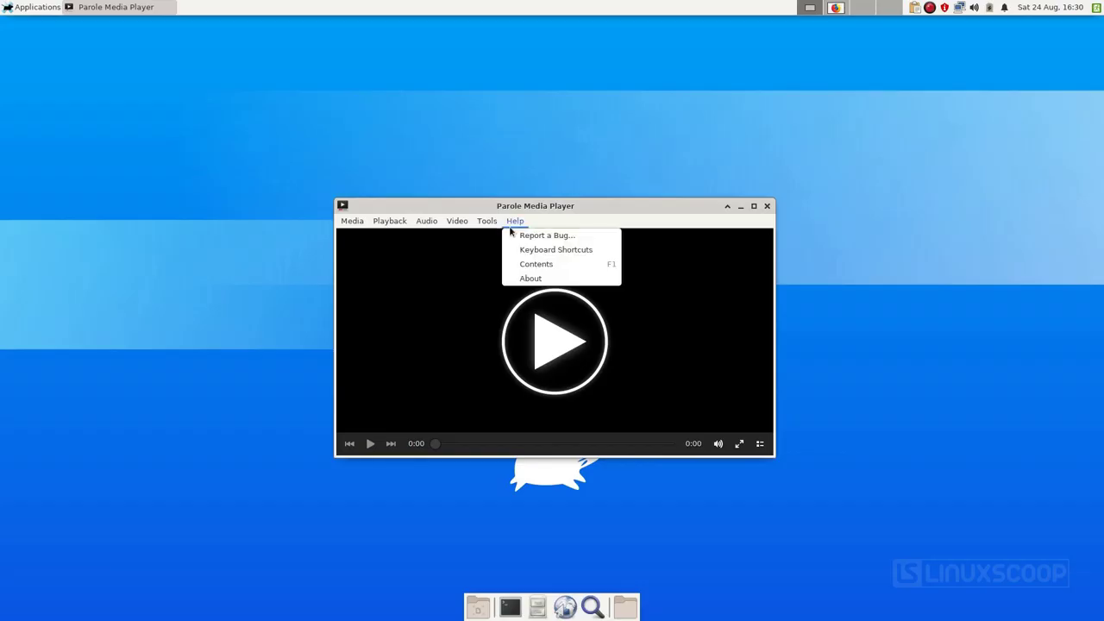
Step: Show the About information of Parole Media Player
left_click(510, 278)
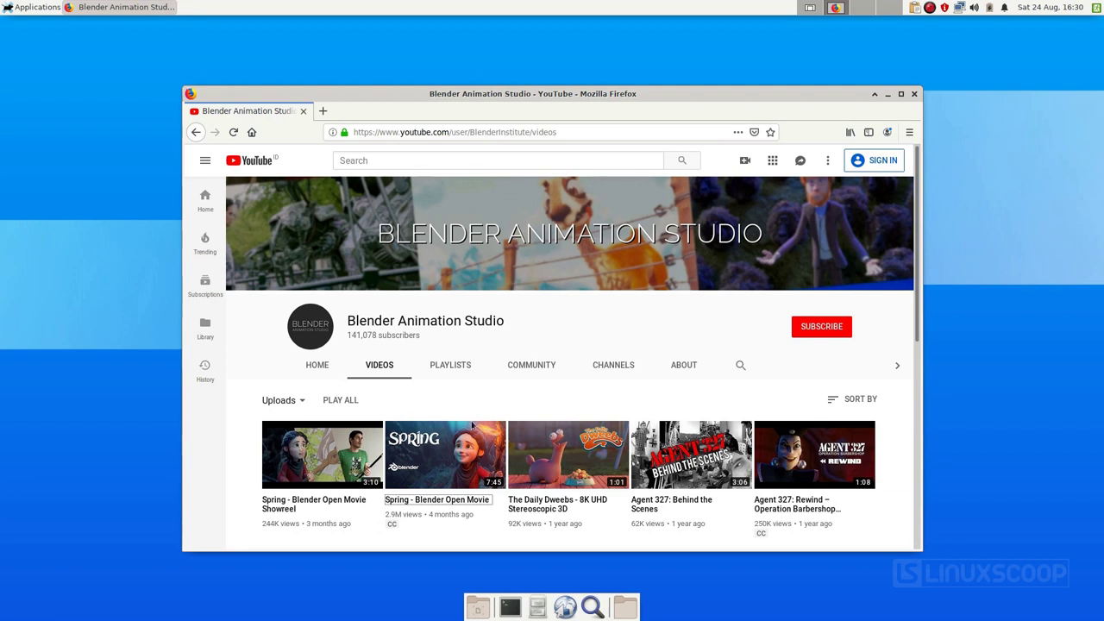
Step: Copy the link of the 7:45 "Spring - Blender Open Movie" video in Firefox and open it as a network location in Parole Media Player
right_click(440, 494)
left_click(460, 446)
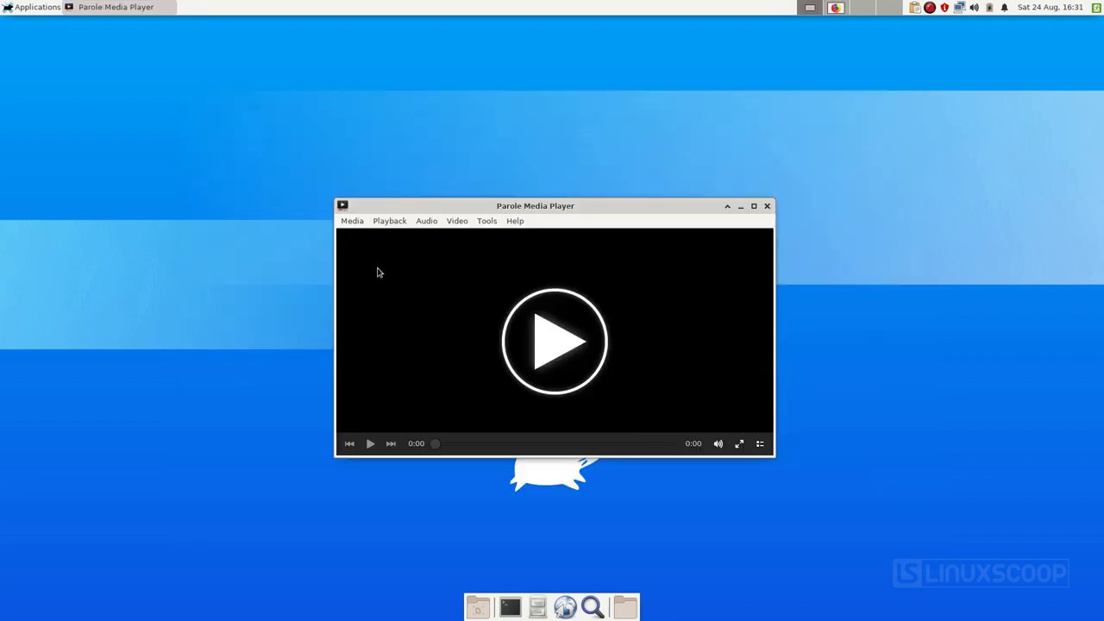
left_click(352, 220)
left_click(352, 250)
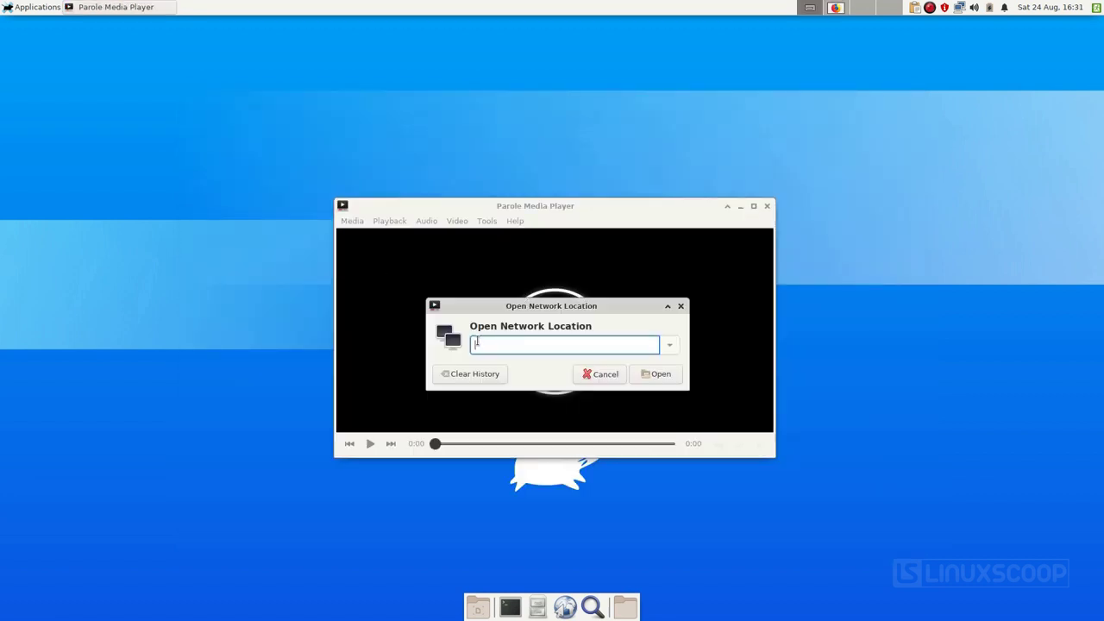
right_click(488, 345)
left_click(509, 385)
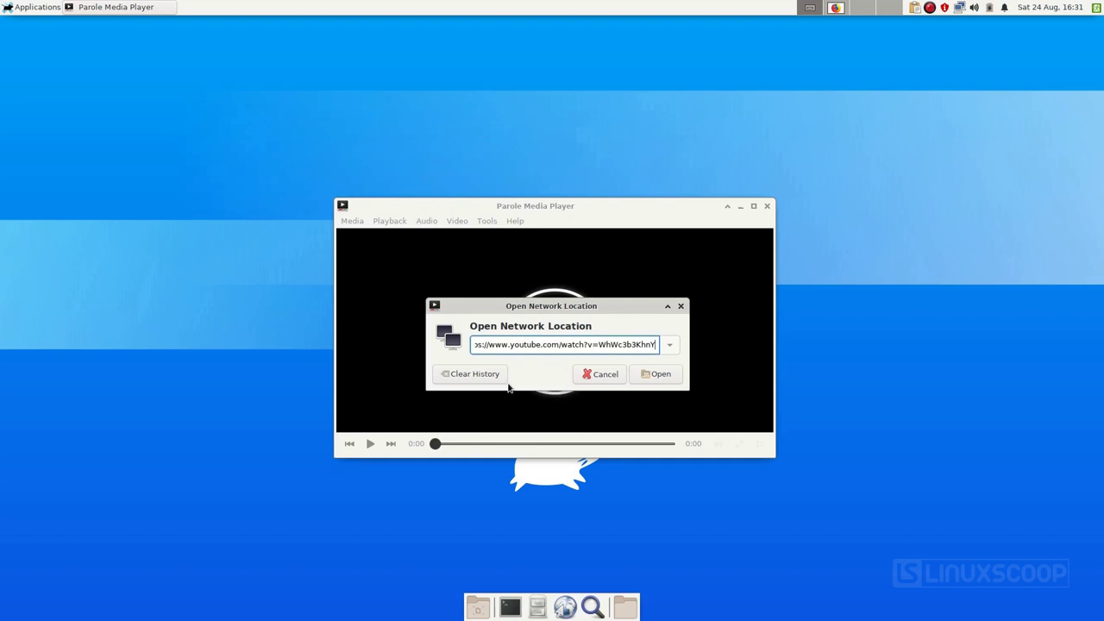
left_click(655, 374)
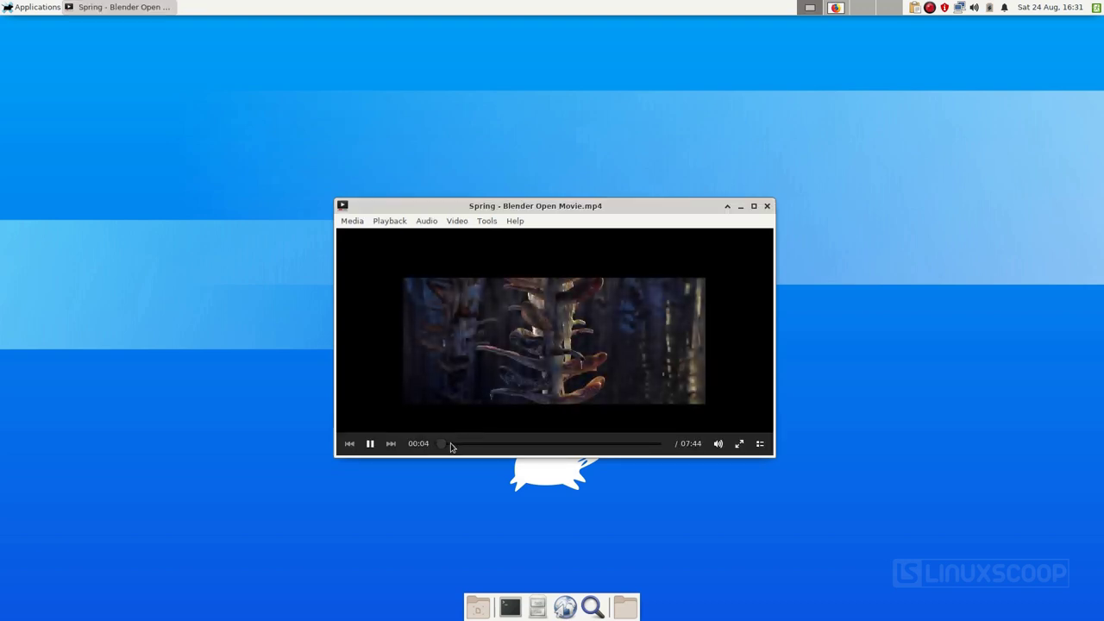
Step: Skip ahead in the playing Spring movie to about 00:27 and again to a further point
left_click(451, 444)
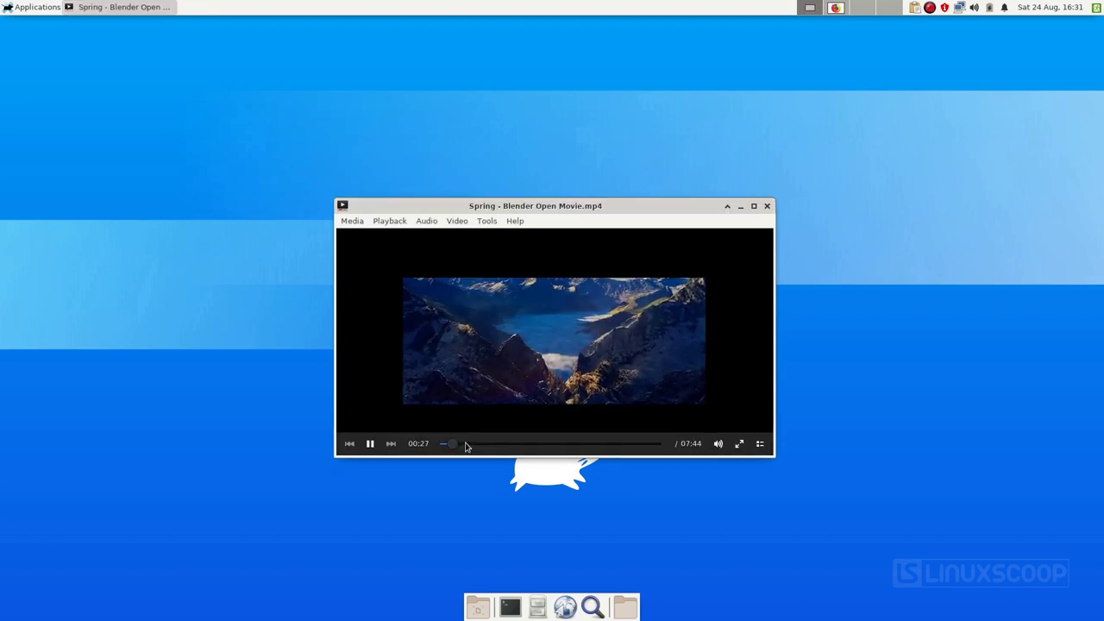
left_click_drag(466, 445, 512, 450)
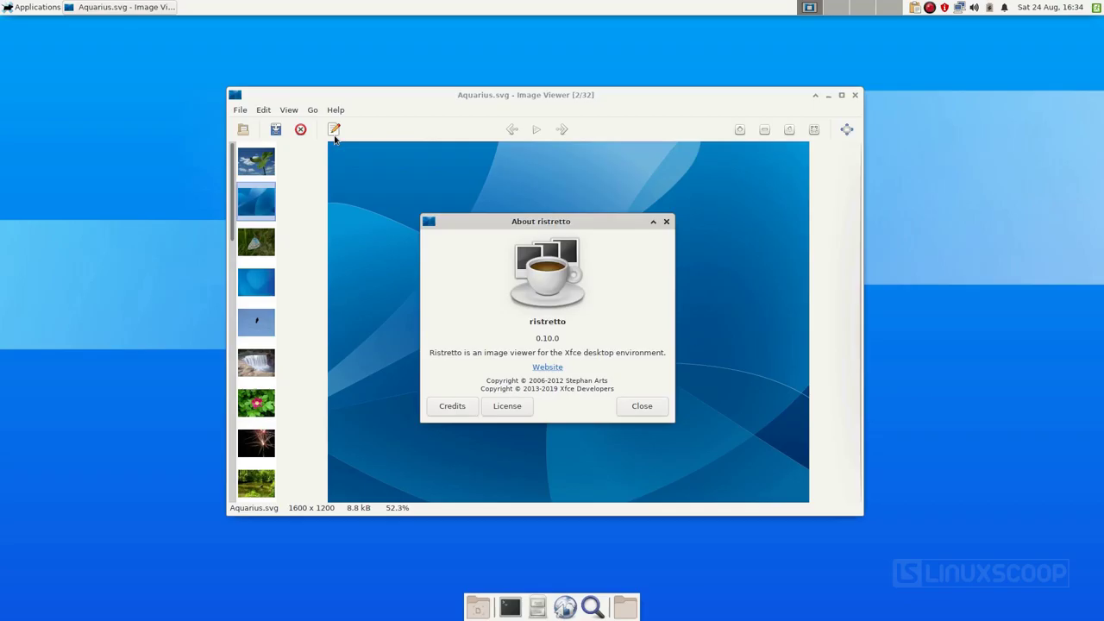
Step: Close the ristretto About dialog and browse the images in the thumbnail bar up to ondasblue.jpg
left_click(642, 405)
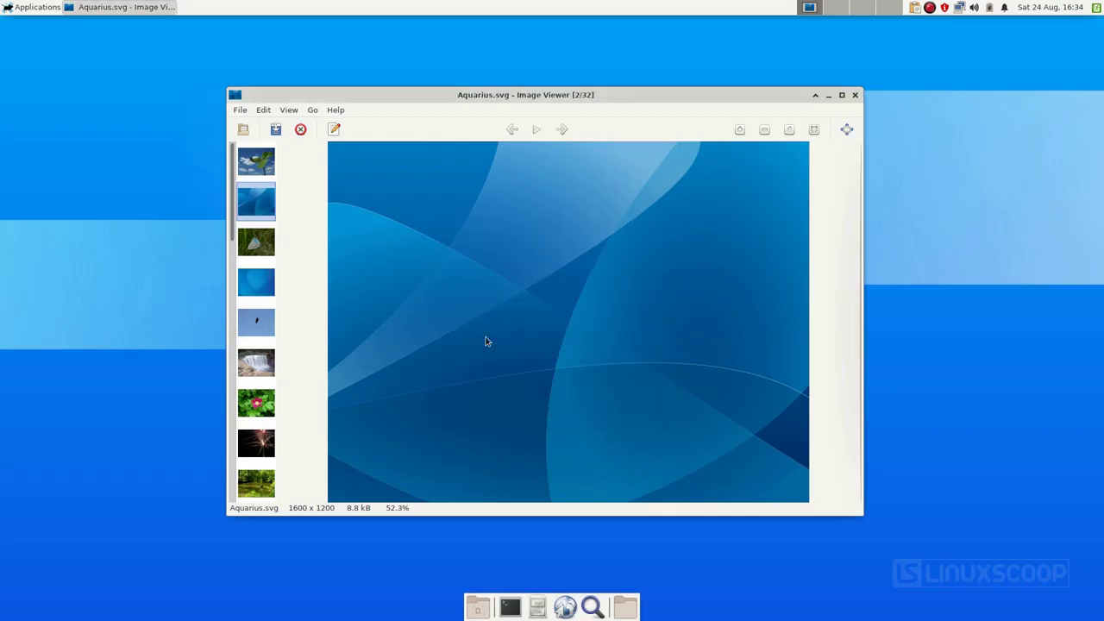
left_click(267, 247)
left_click(259, 282)
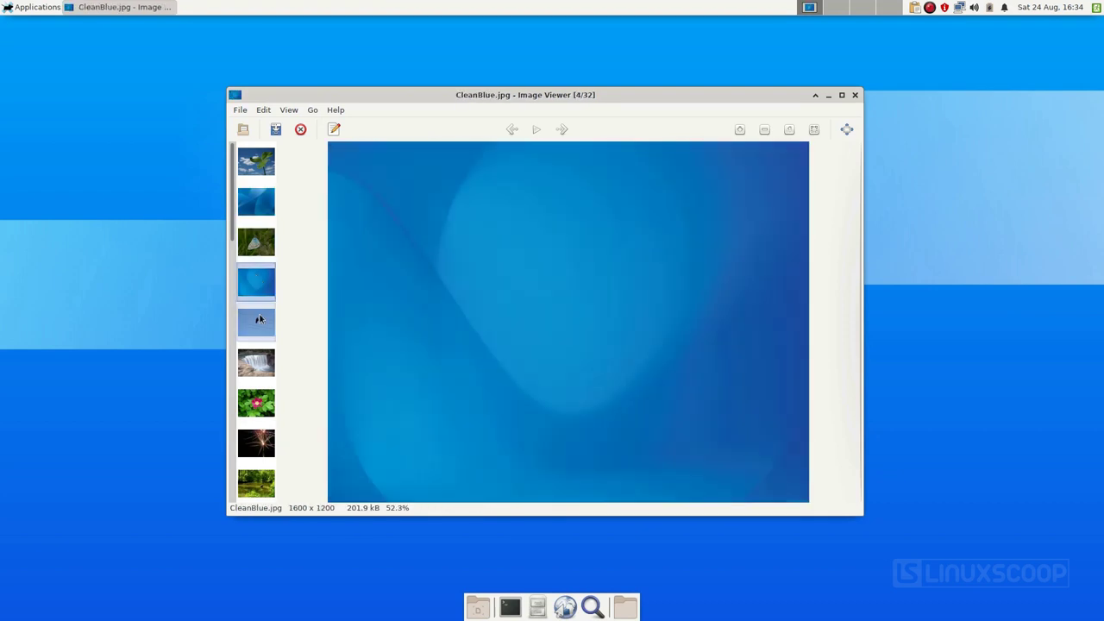
left_click(259, 321)
left_click(260, 362)
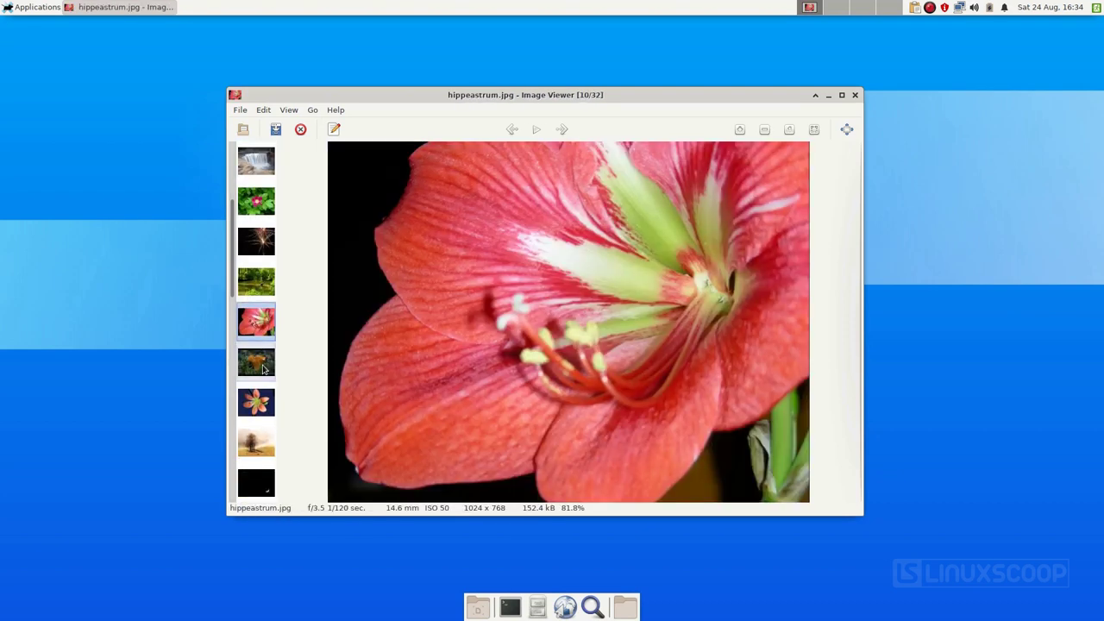
left_click(263, 369)
left_click(263, 369)
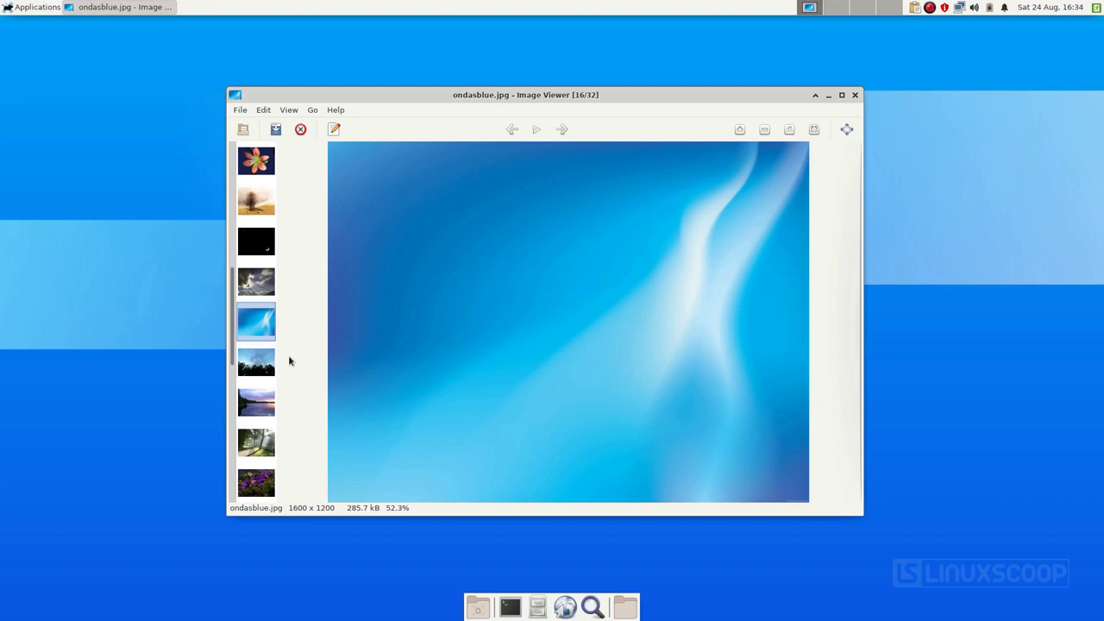
Step: Set ondasblue.jpg as the wallpaper with the Zoomed style, without applying it to all workspaces
left_click(289, 109)
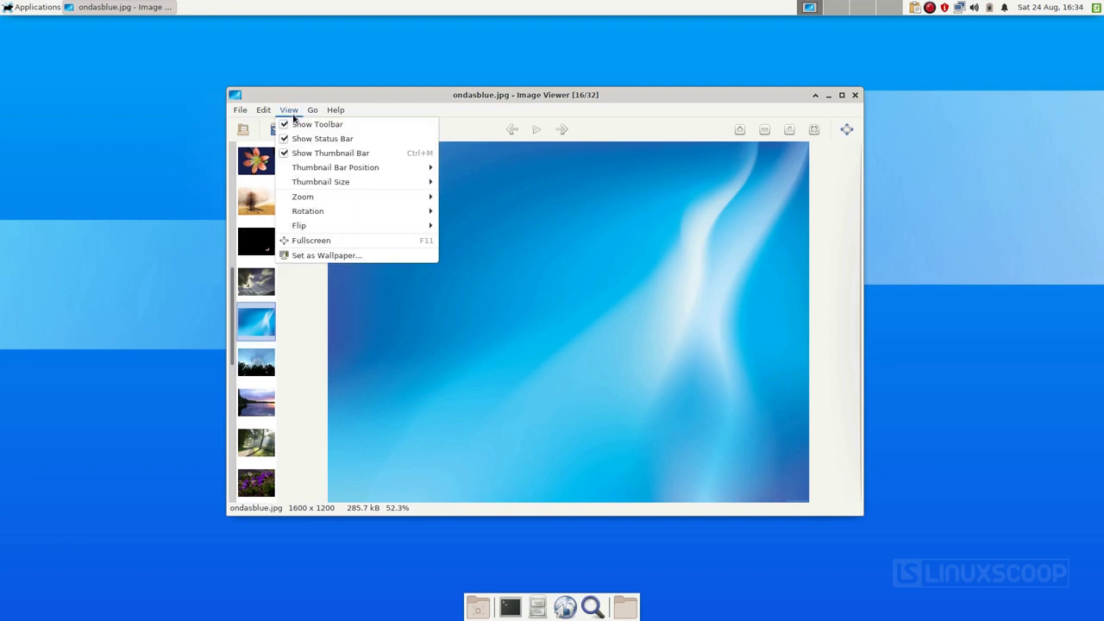
left_click(311, 252)
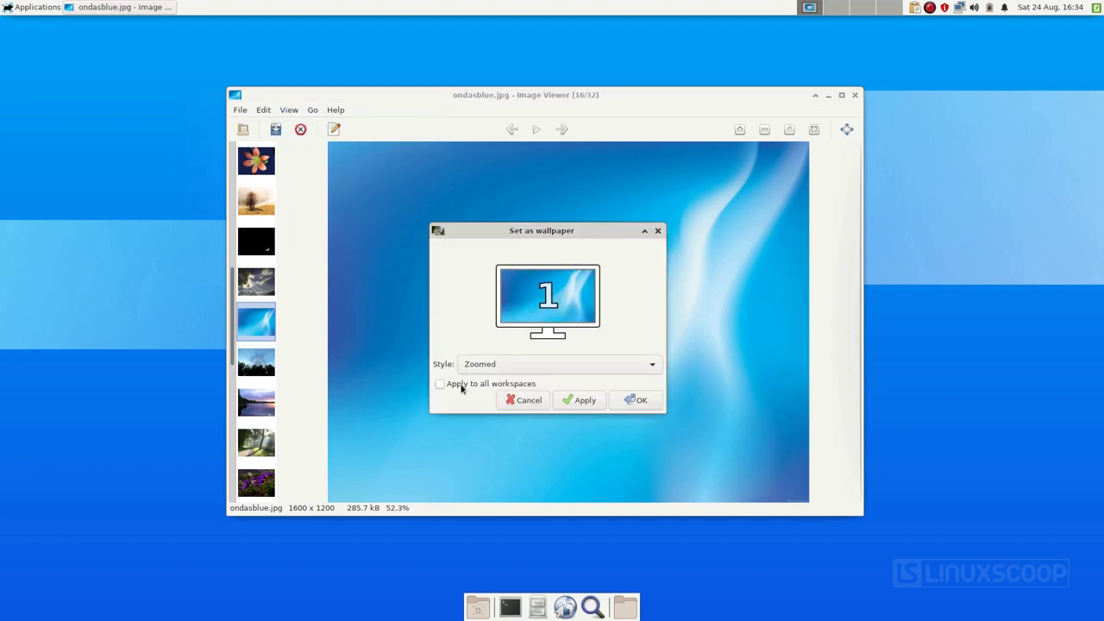
left_click(576, 400)
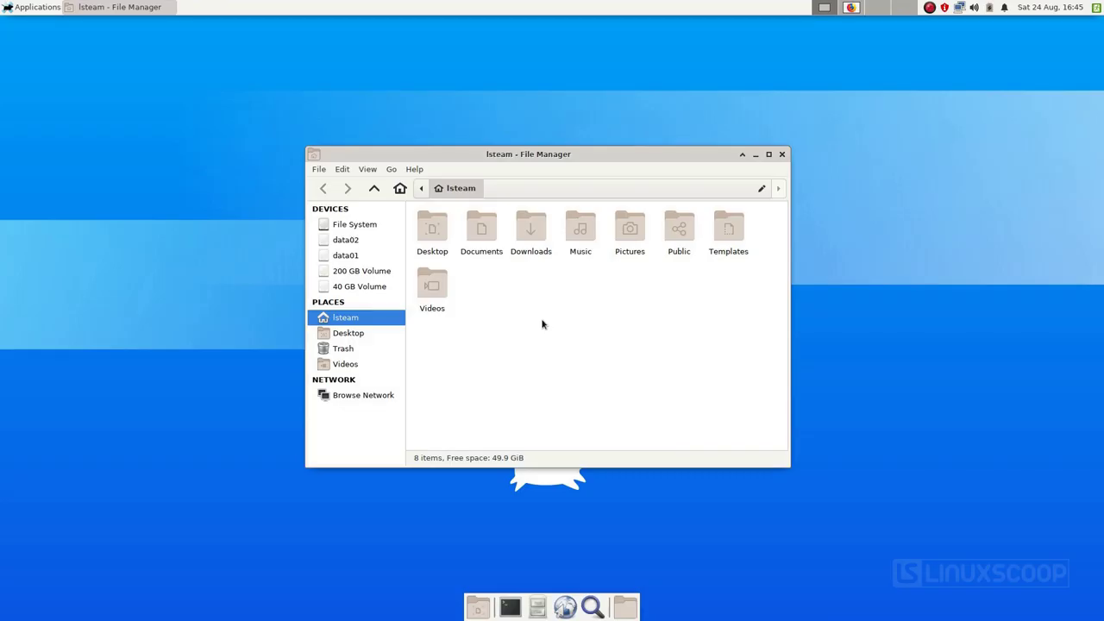
Step: Capture a selected screen region around the file manager window, host the screenshot on Imgur and open the copied link in Firefox
key("Print")
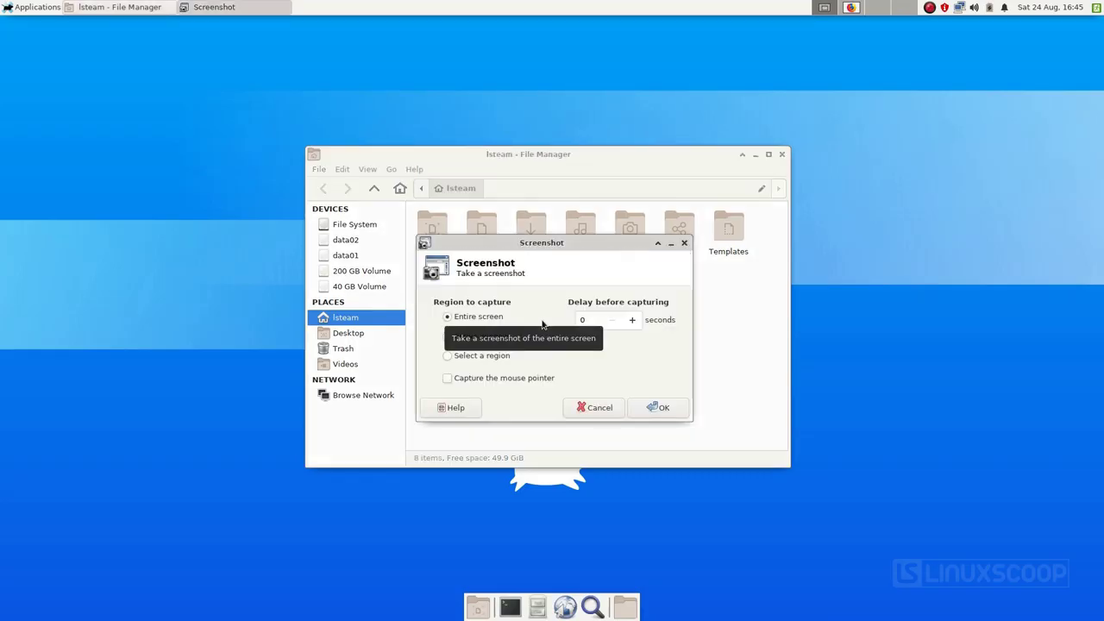
left_click(446, 355)
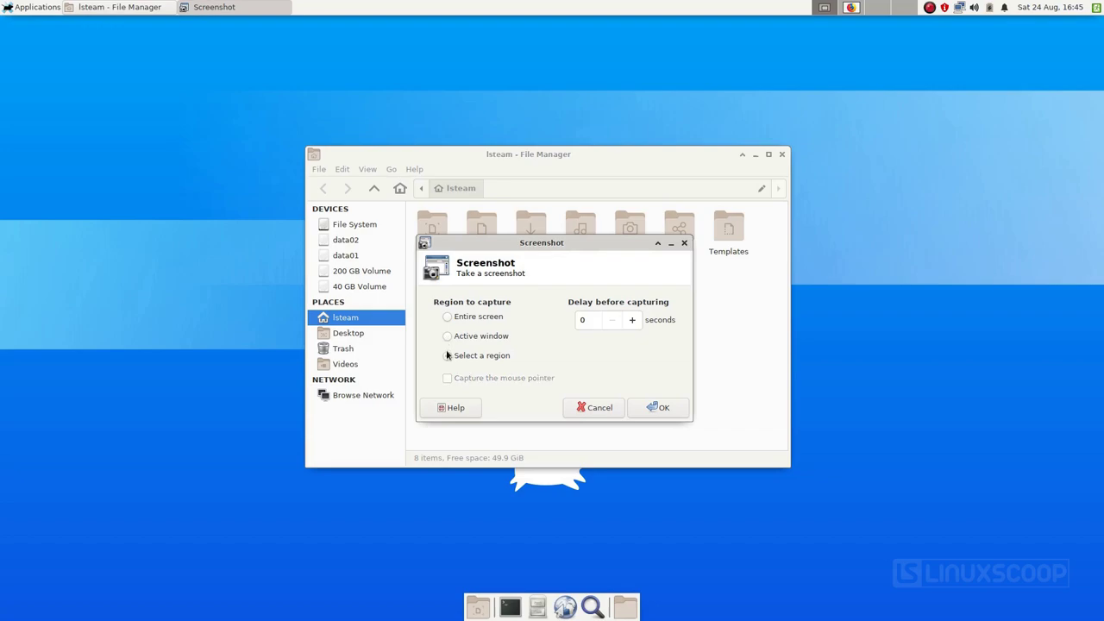
left_click(651, 411)
left_click_drag(266, 104, 825, 515)
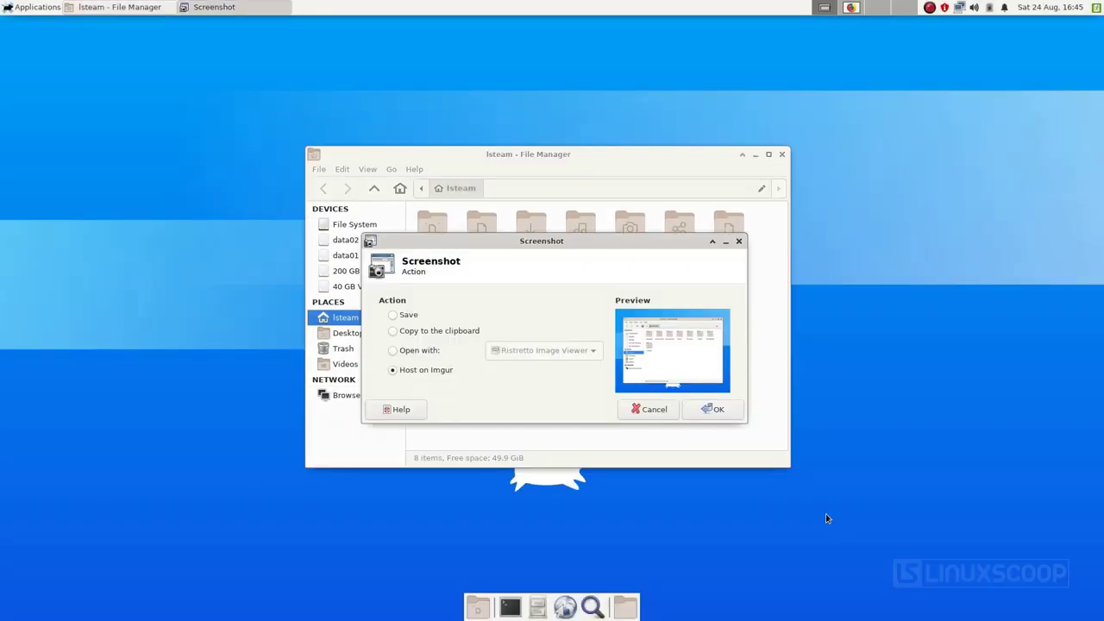
left_click(712, 412)
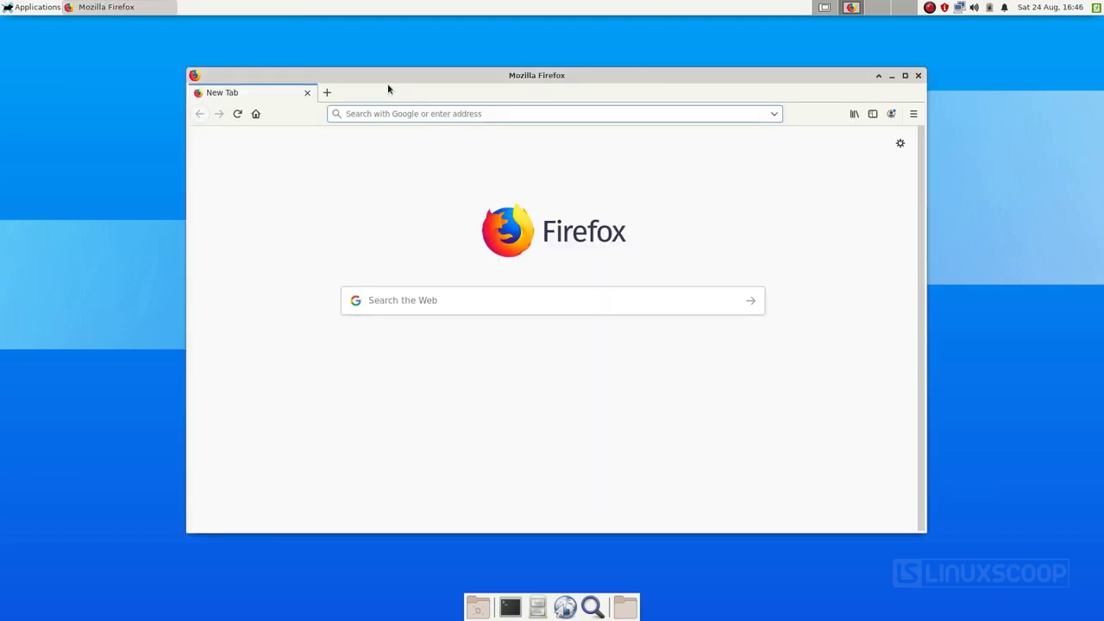
right_click(387, 113)
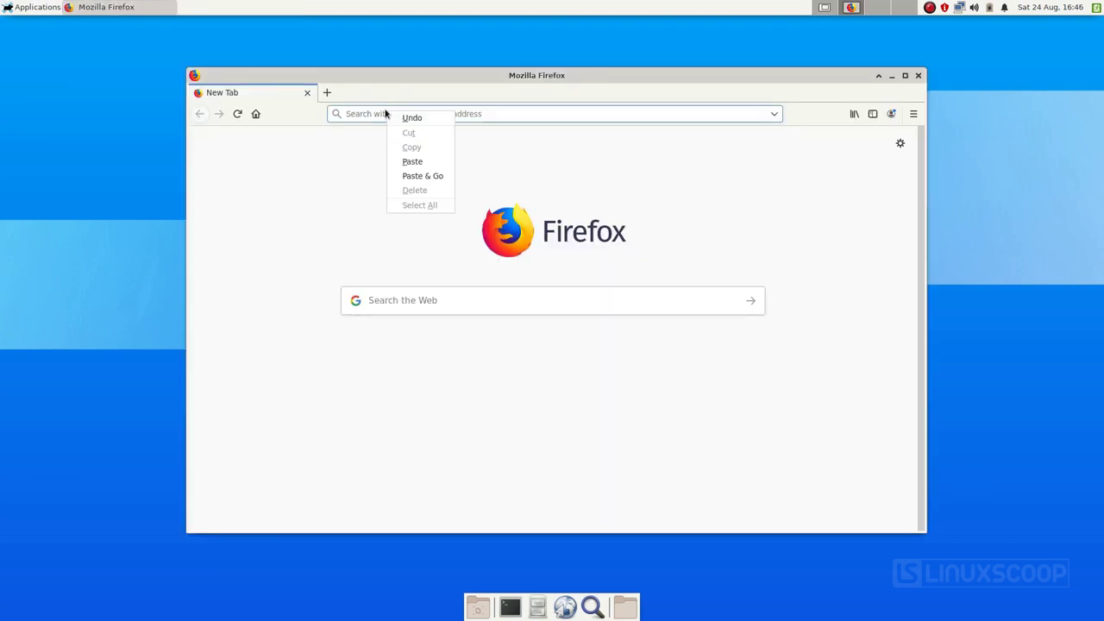
left_click(401, 175)
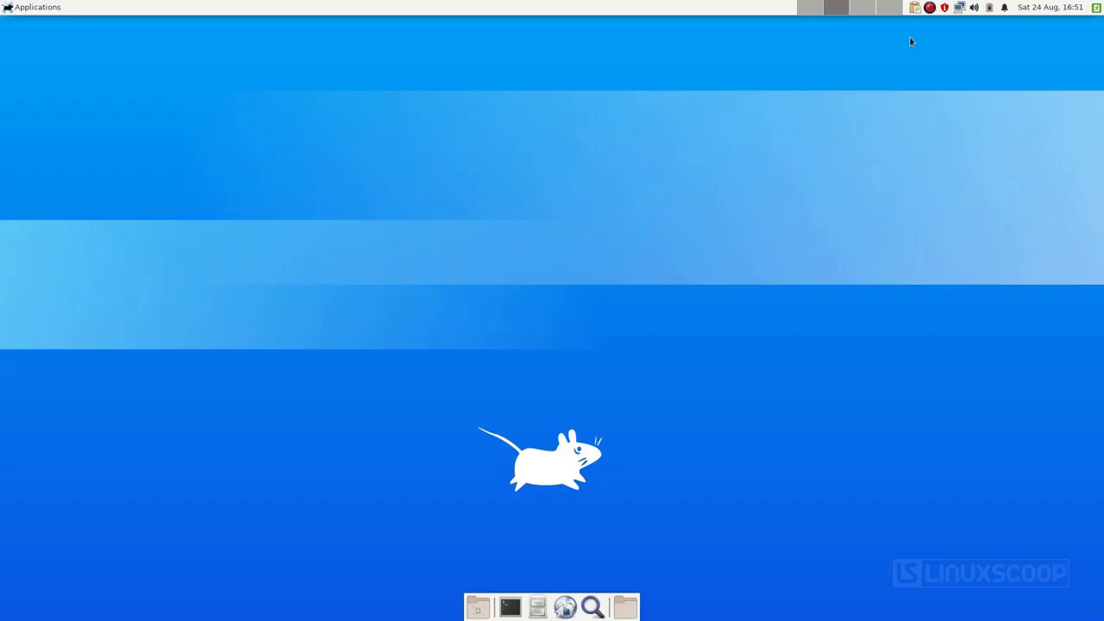
Step: Review Clipman's General, Actions and Tweaks settings, keeping Paste instantly at None, and view the clipboard history without clearing it
left_click(914, 8)
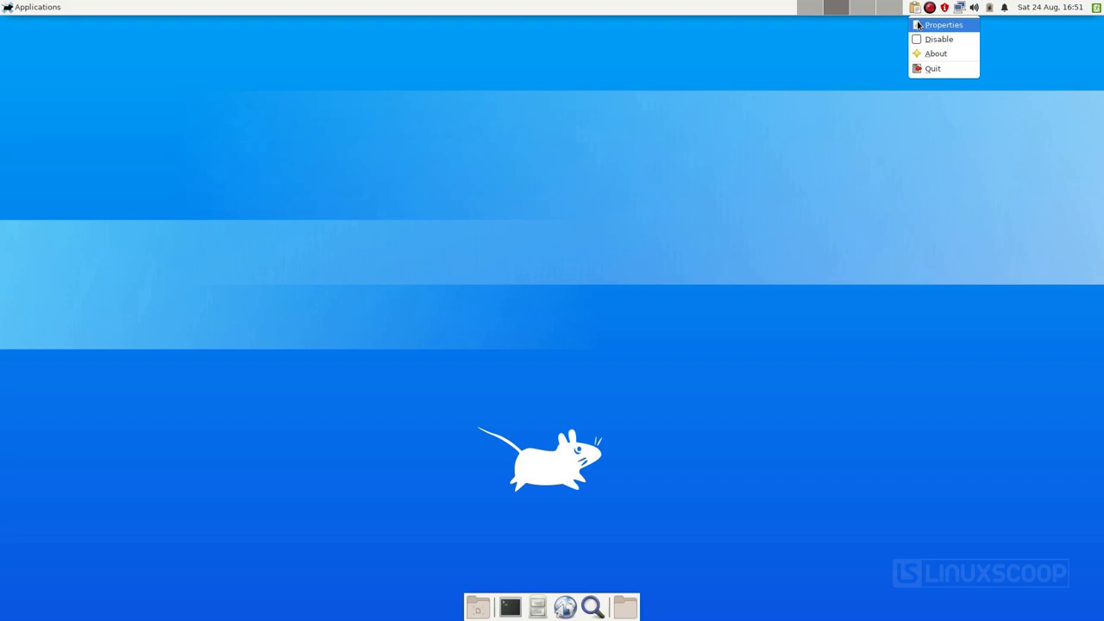
left_click(916, 23)
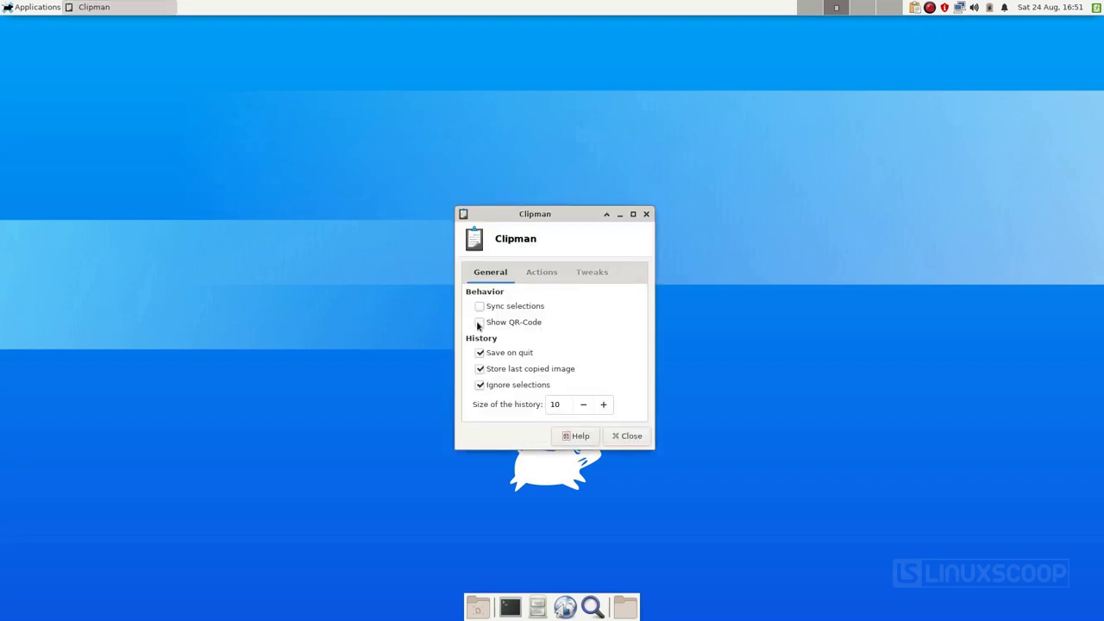
left_click(542, 272)
left_click(590, 274)
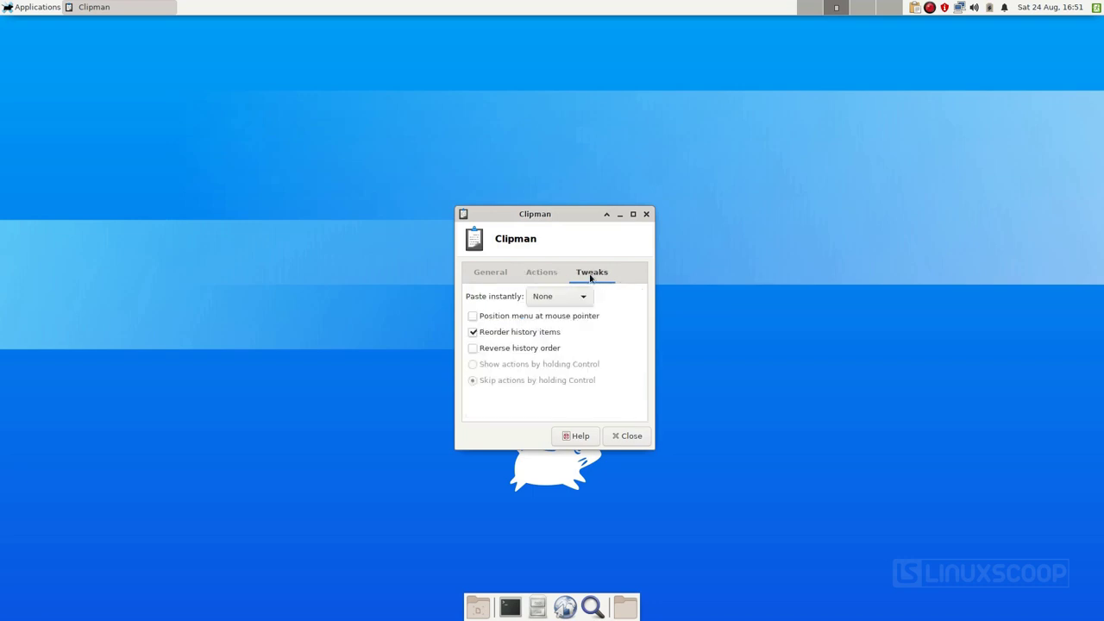
left_click(571, 296)
left_click(576, 374)
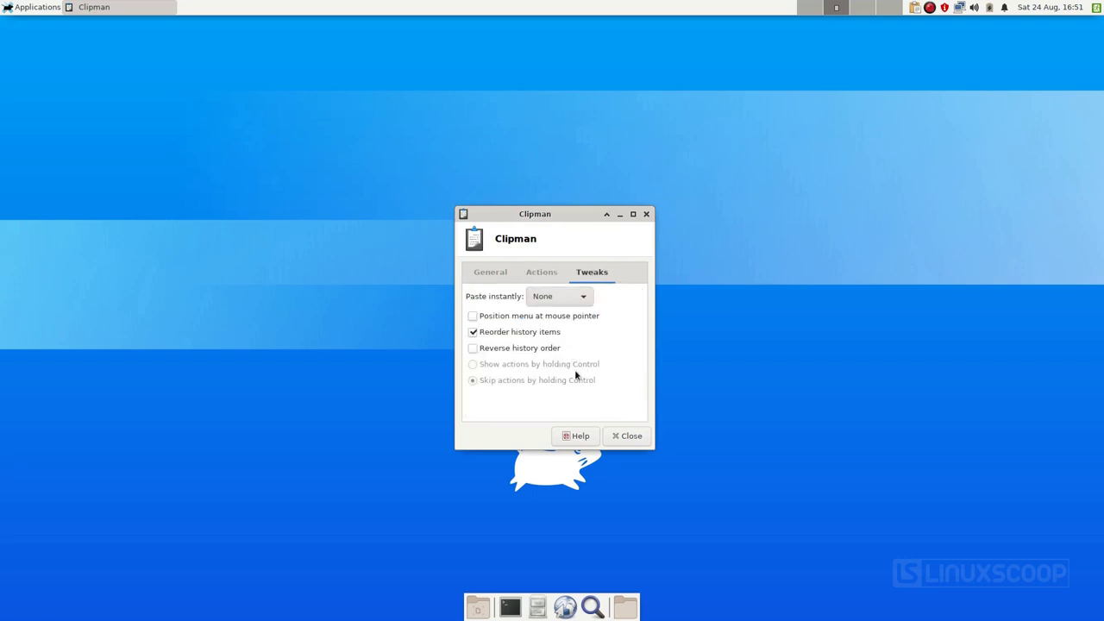
left_click(630, 436)
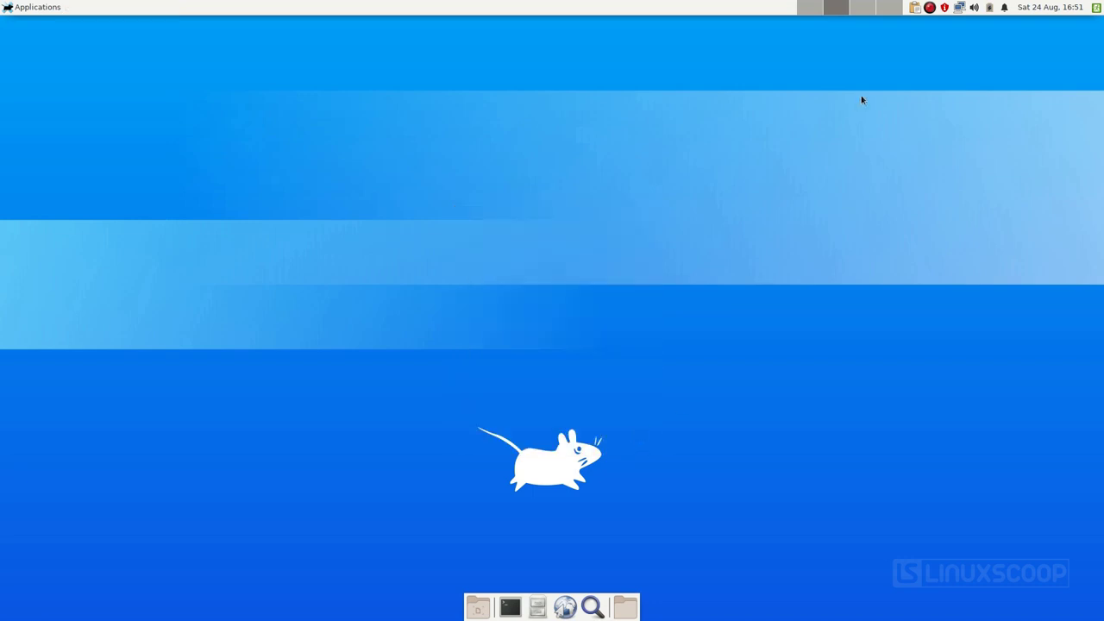
left_click(913, 8)
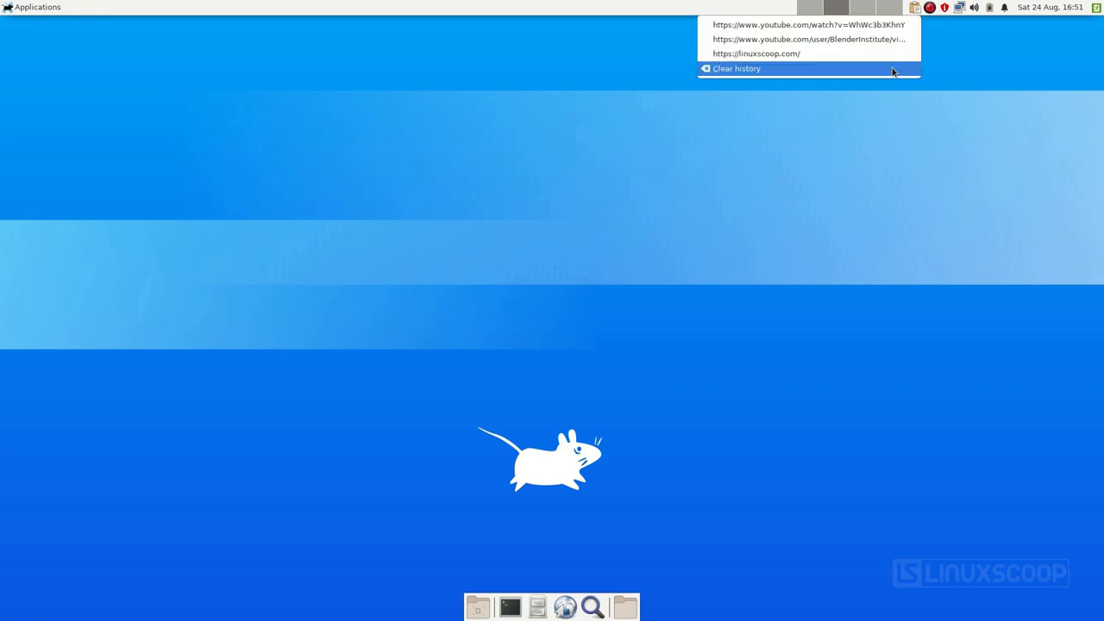
left_click(893, 91)
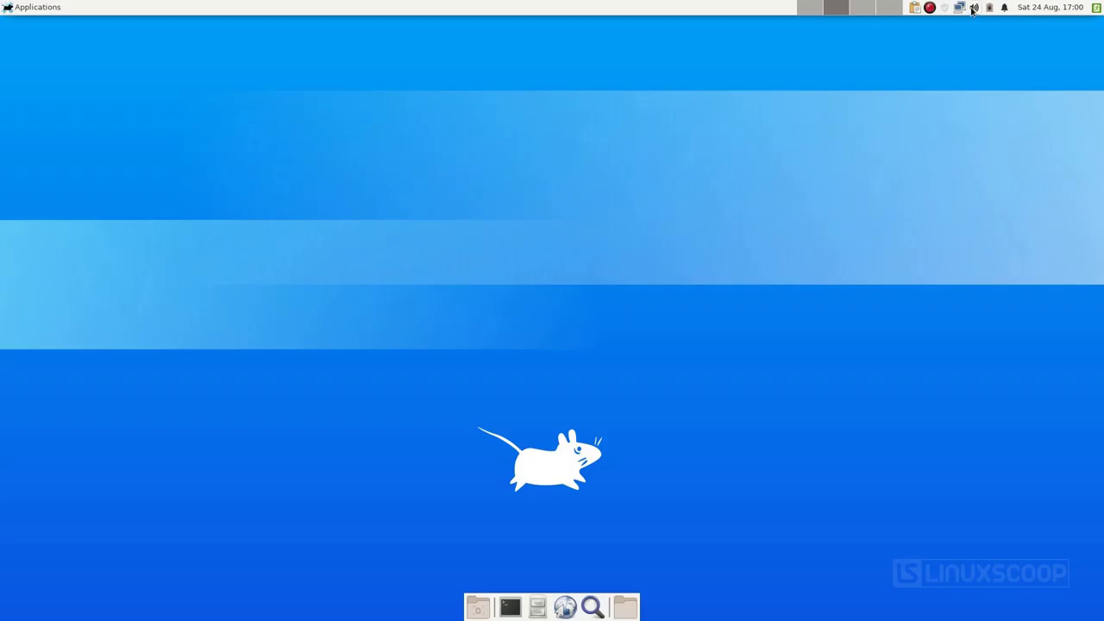
Step: View the About information of the PulseAudio panel plugin and close it
right_click(972, 8)
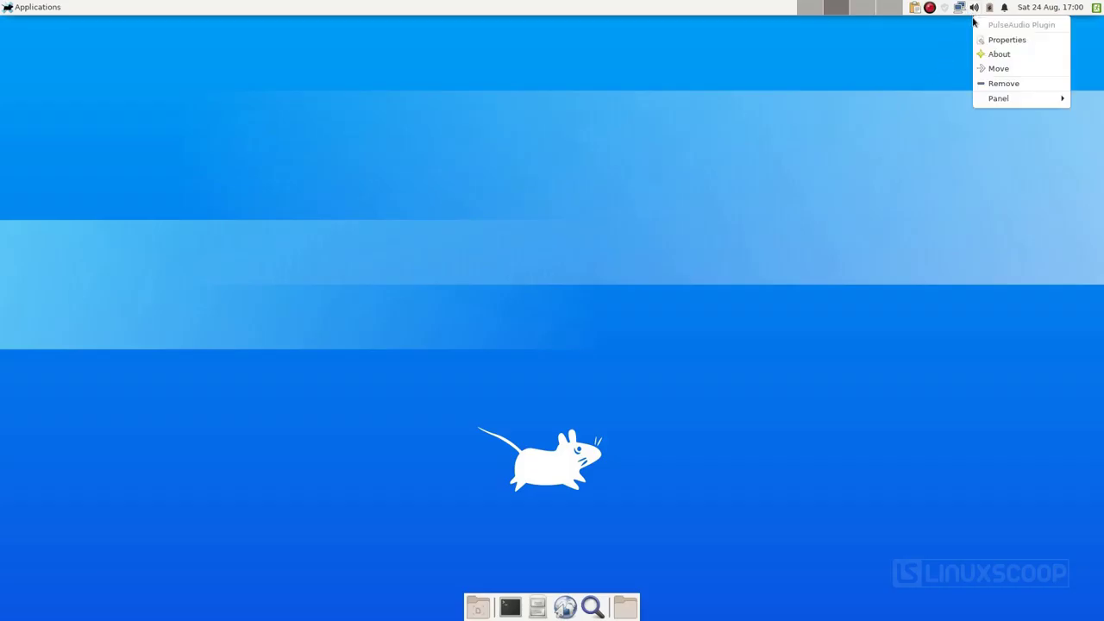
left_click(977, 55)
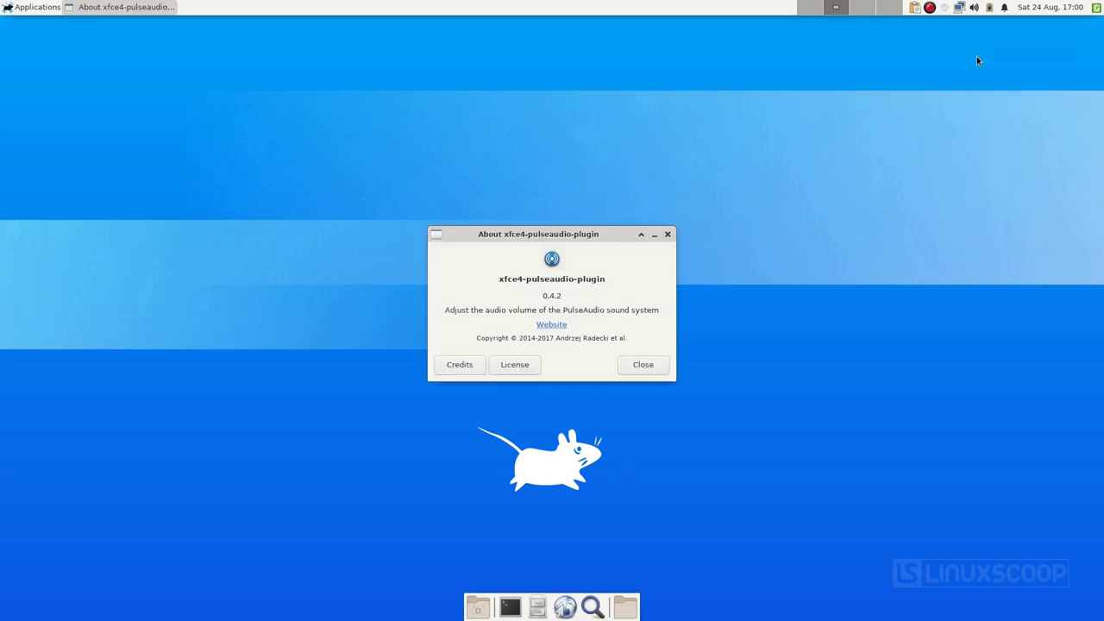
left_click(642, 364)
Step: Run the audio mixer from the PulseAudio plugin's properties and examine its playback, recording, output device and input device settings
right_click(973, 9)
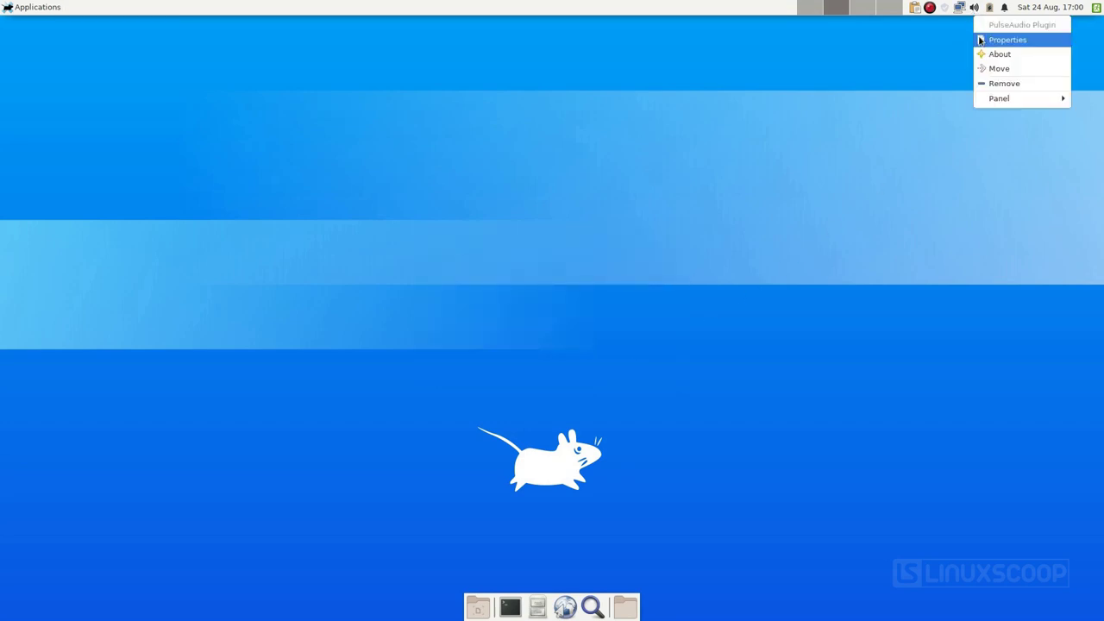
left_click(981, 40)
left_click(490, 341)
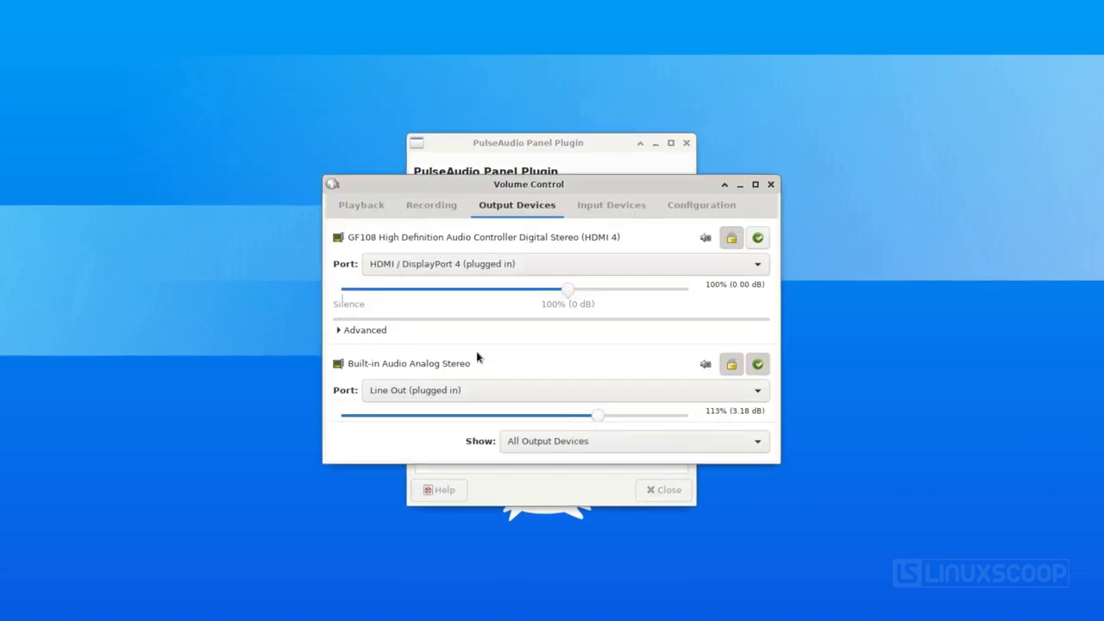
left_click(372, 207)
left_click(438, 207)
left_click(500, 208)
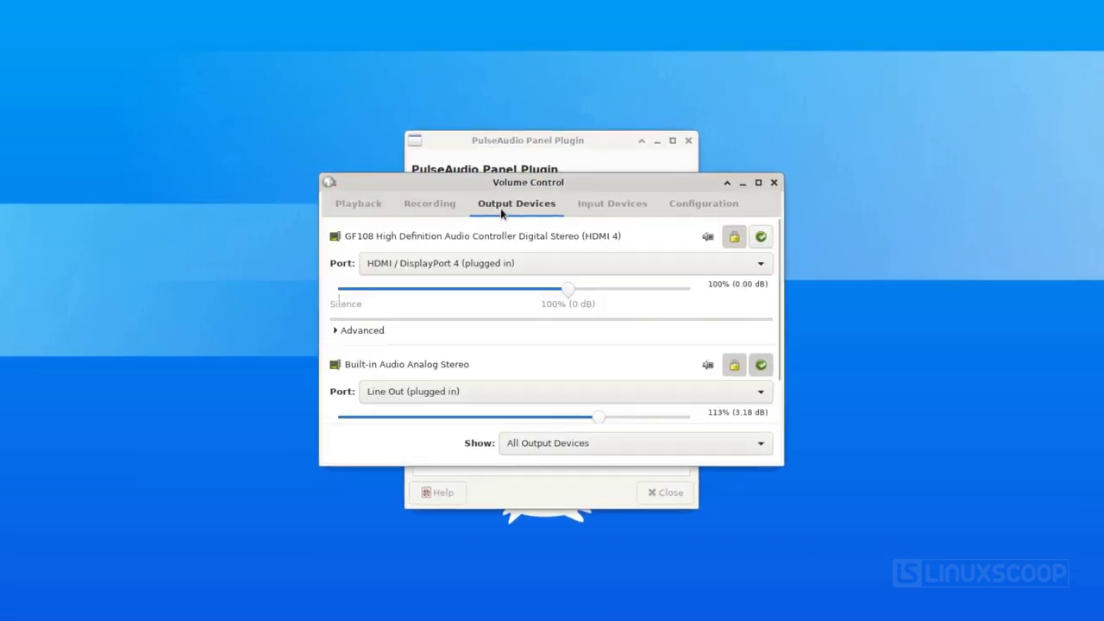
left_click(611, 207)
left_click(603, 263)
left_click(604, 269)
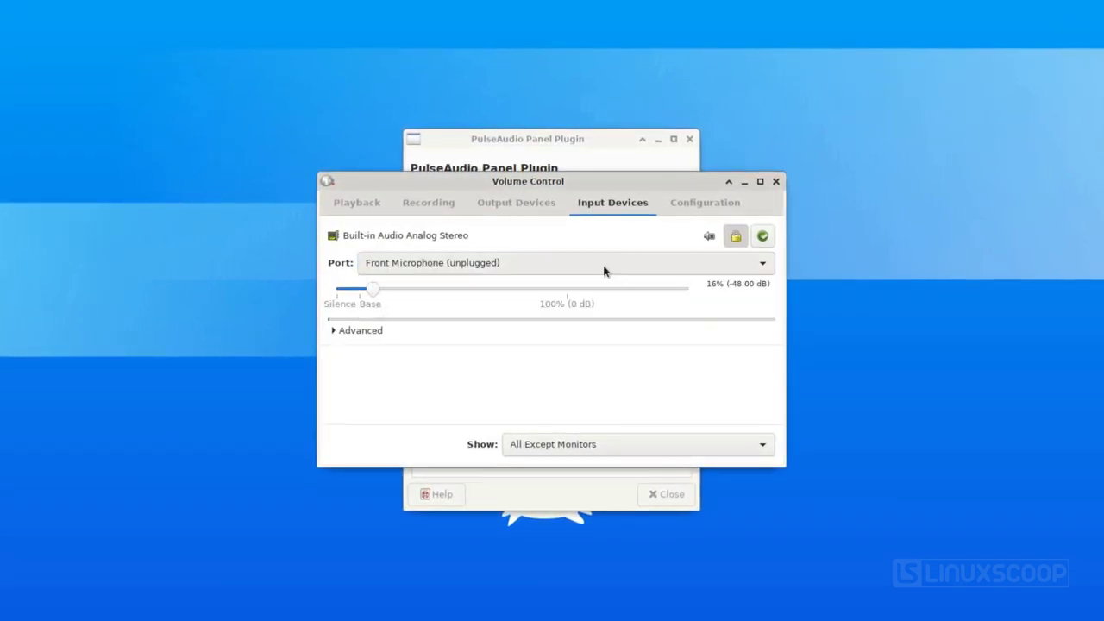
Step: Review the sound card profiles in Volume Control, keeping Analog Stereo Duplex for Built-in Audio, and close the mixer
left_click(687, 210)
left_click(686, 253)
left_click(686, 256)
left_click(672, 307)
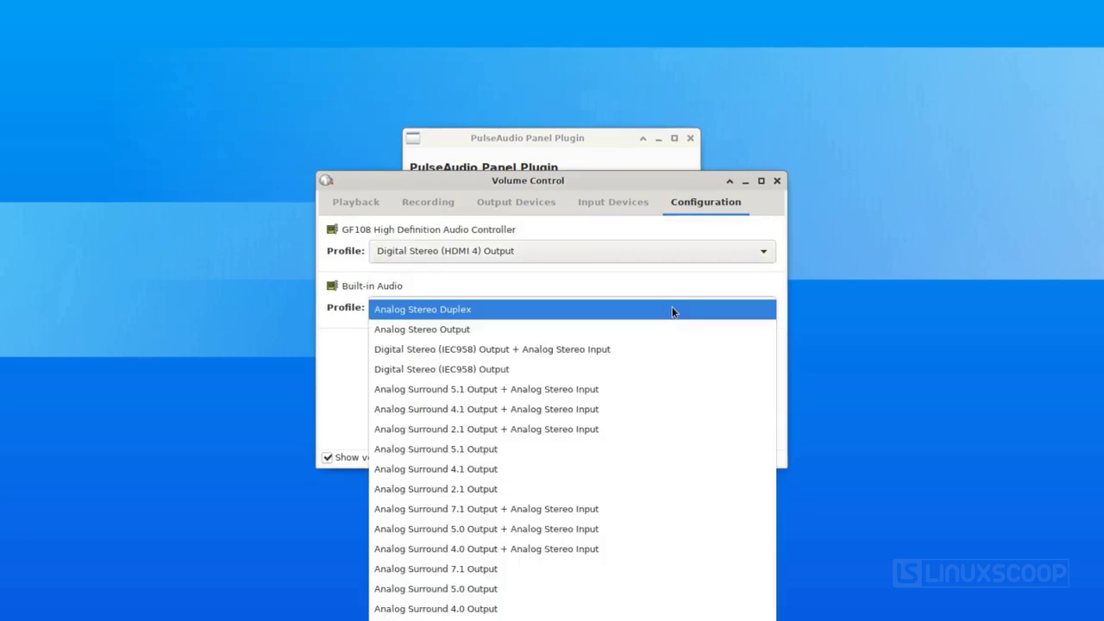
left_click(672, 308)
left_click(777, 180)
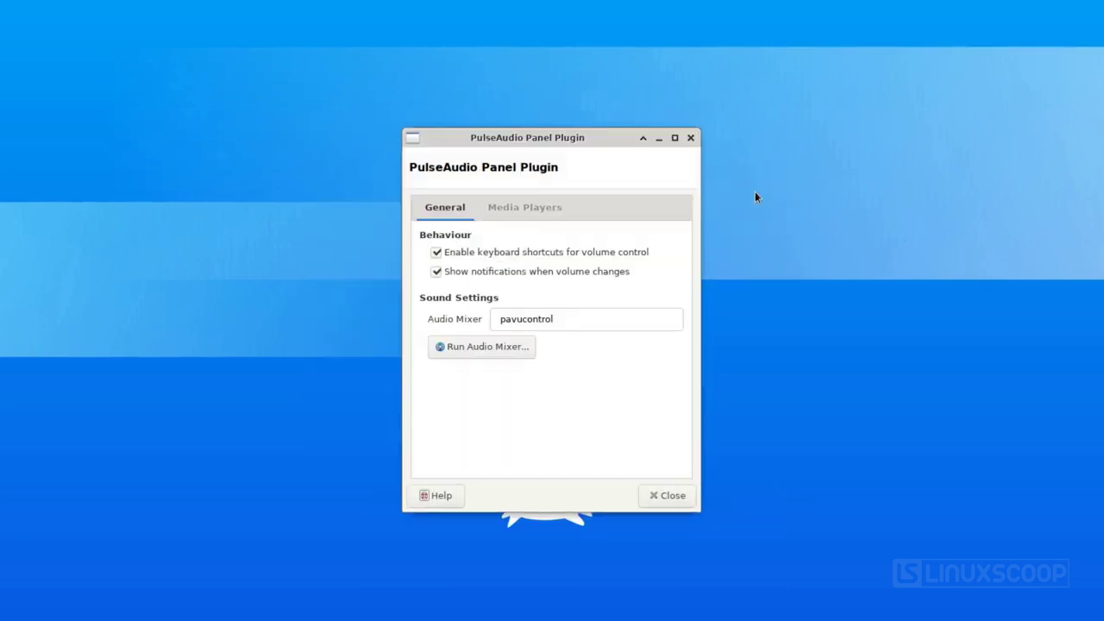
Step: Enable Control Playback of Media Players in the PulseAudio plugin, close its properties and view the volume popup with the player controls
left_click(527, 209)
left_click(656, 235)
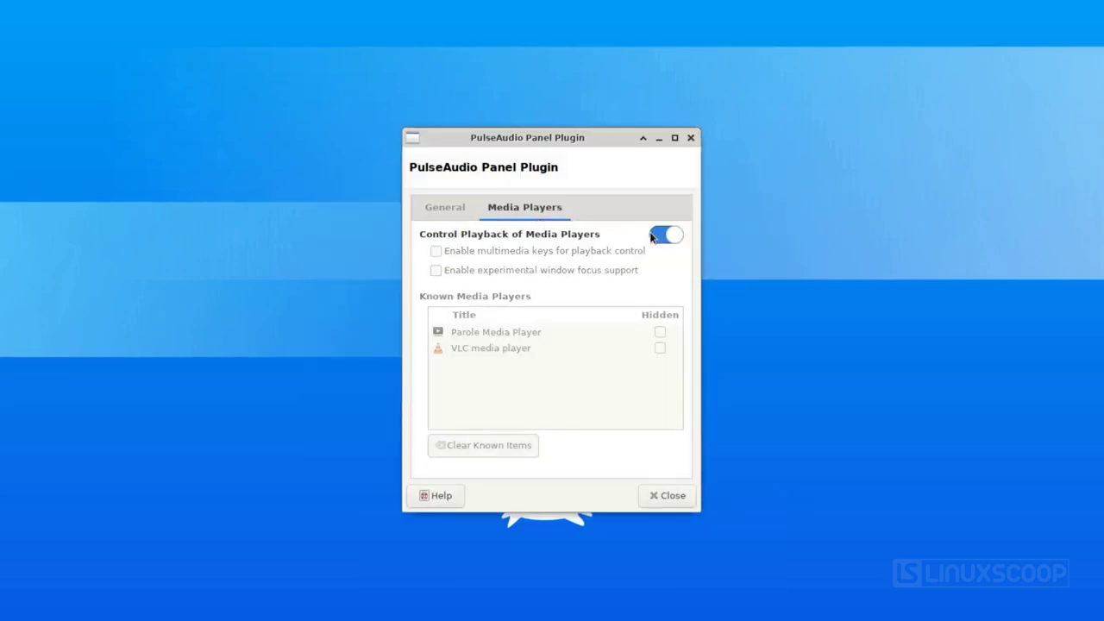
left_click(667, 495)
left_click(973, 7)
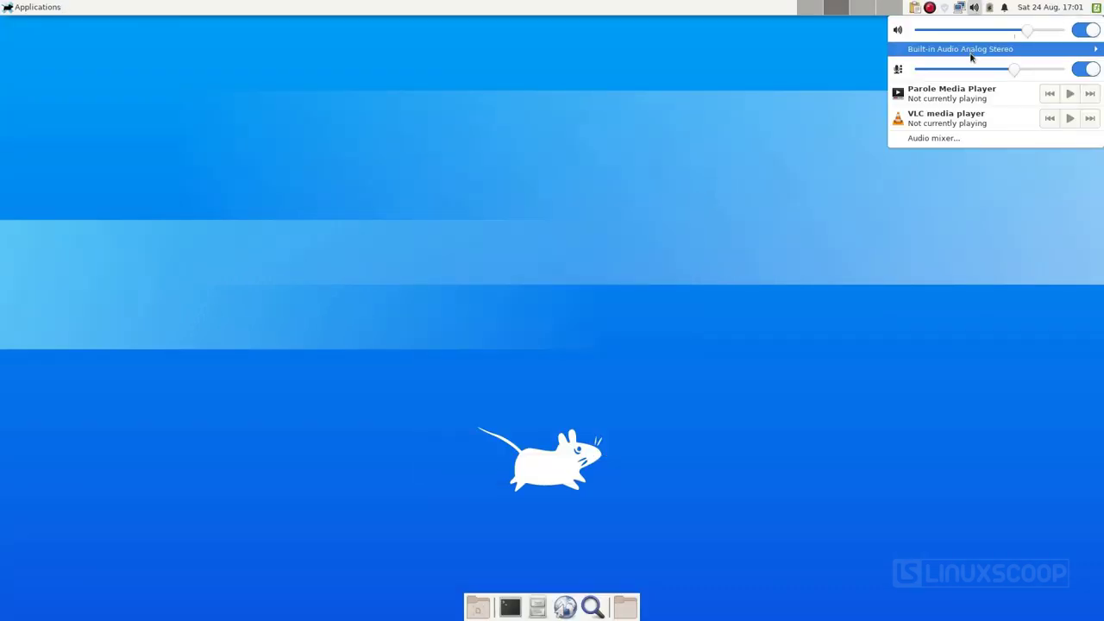
left_click(970, 159)
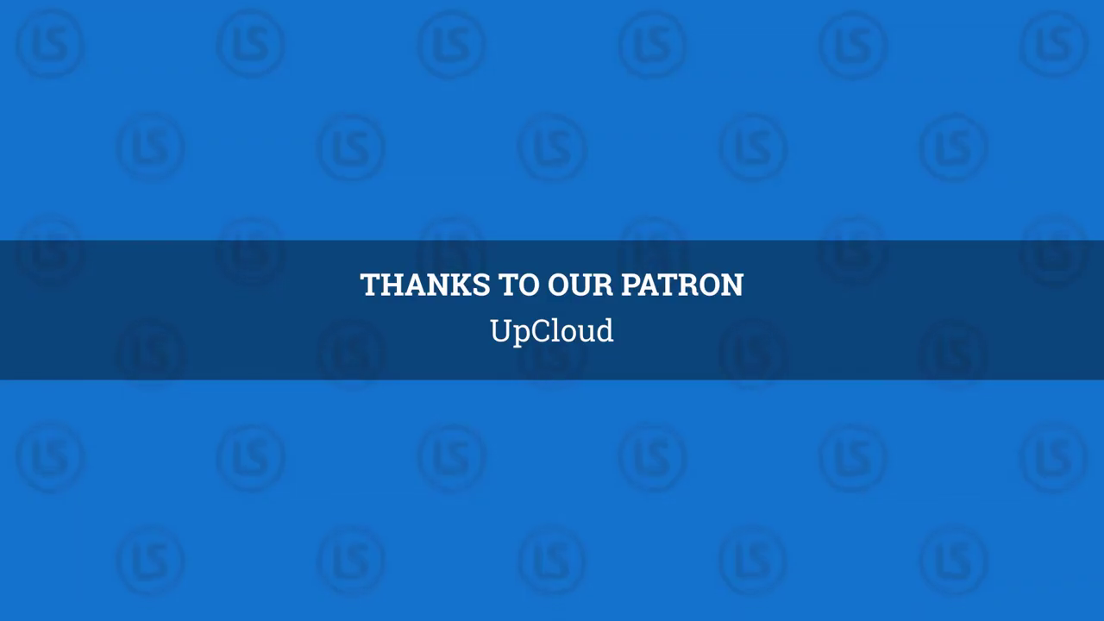